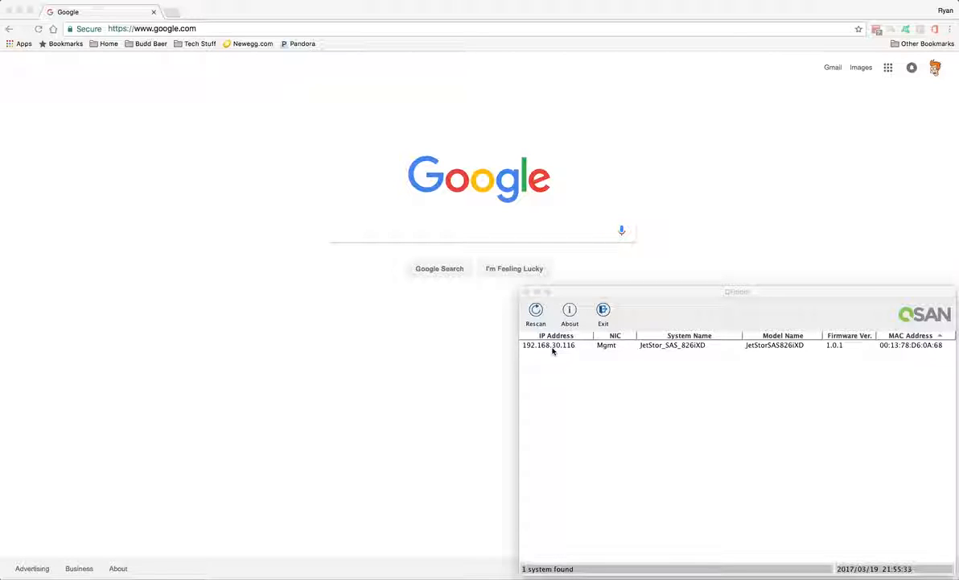
Step: Launch the web UI of JetStor_SANS_826iXD at 192.168.30.116 from its QFinder entry
click(553, 345)
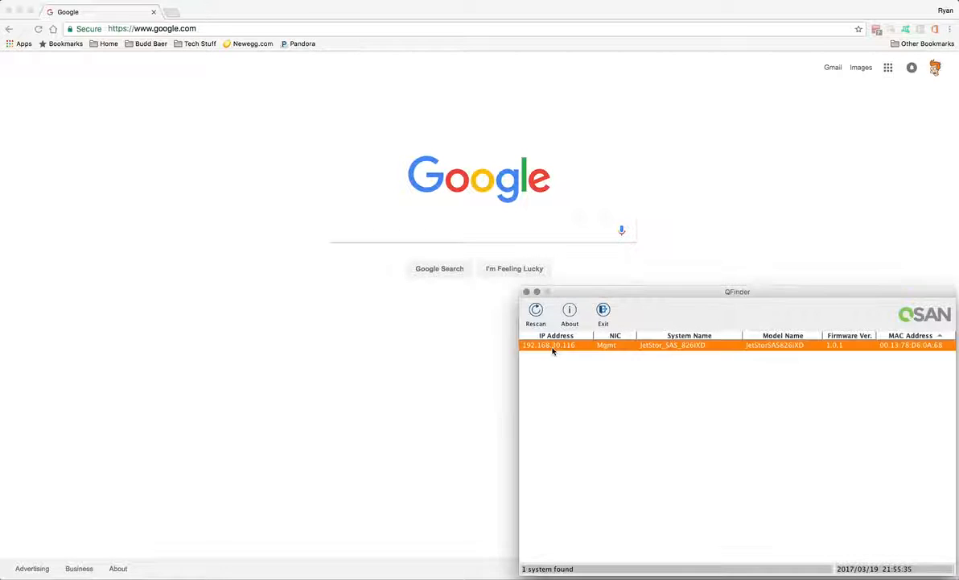
double_click(555, 345)
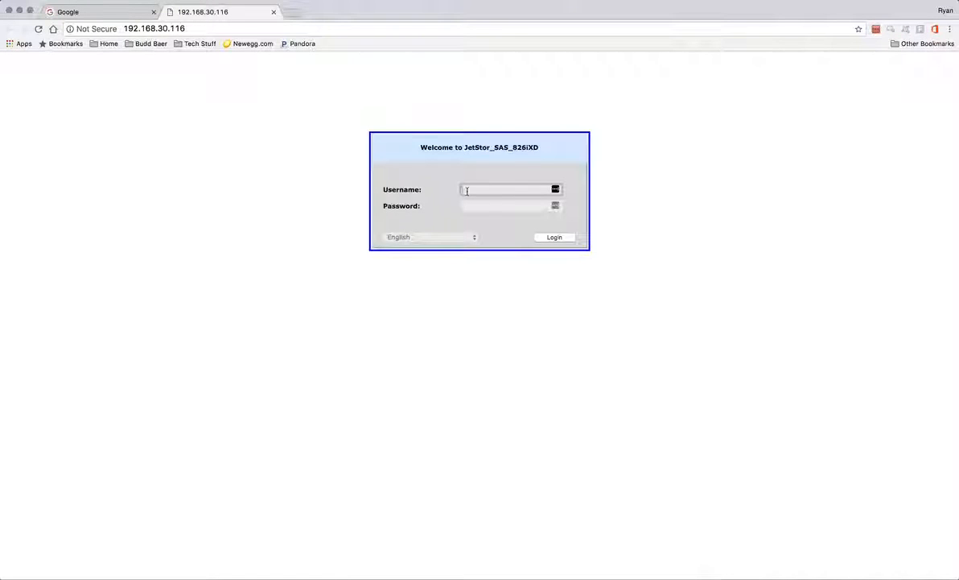
Step: Log in to JetStor SANOS 4.0 with the administrator username and password
text(admin)
key(Tab)
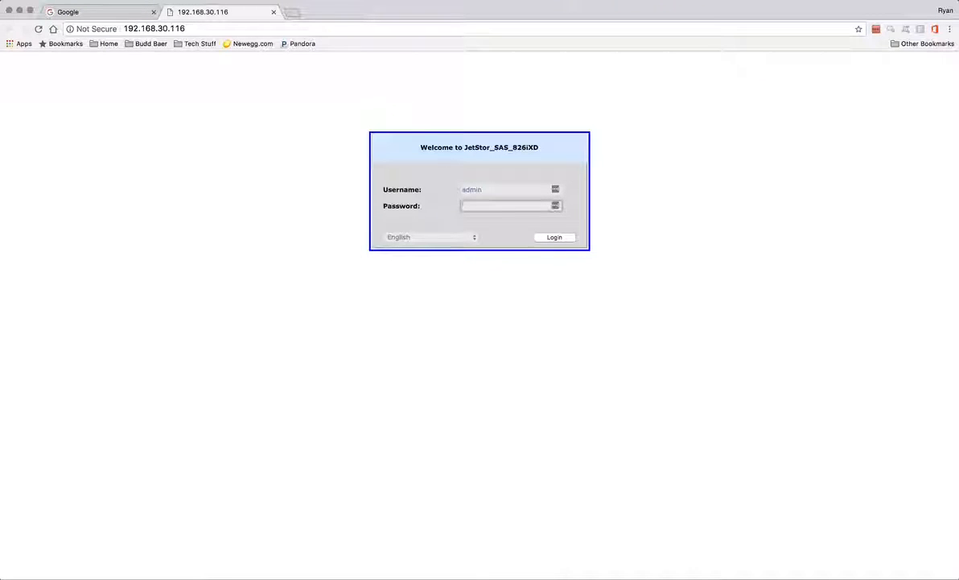
text(0)
key(Return)
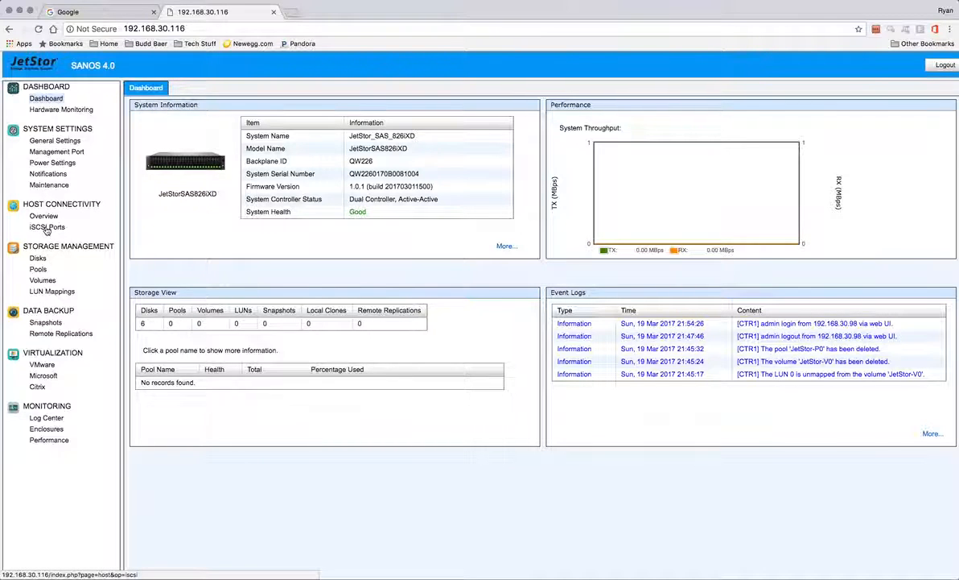
Step: On the iSCSI Ports page, set Controller 1 LAN1 to static IP 10.0.1.1 with the gateway cleared
click(47, 228)
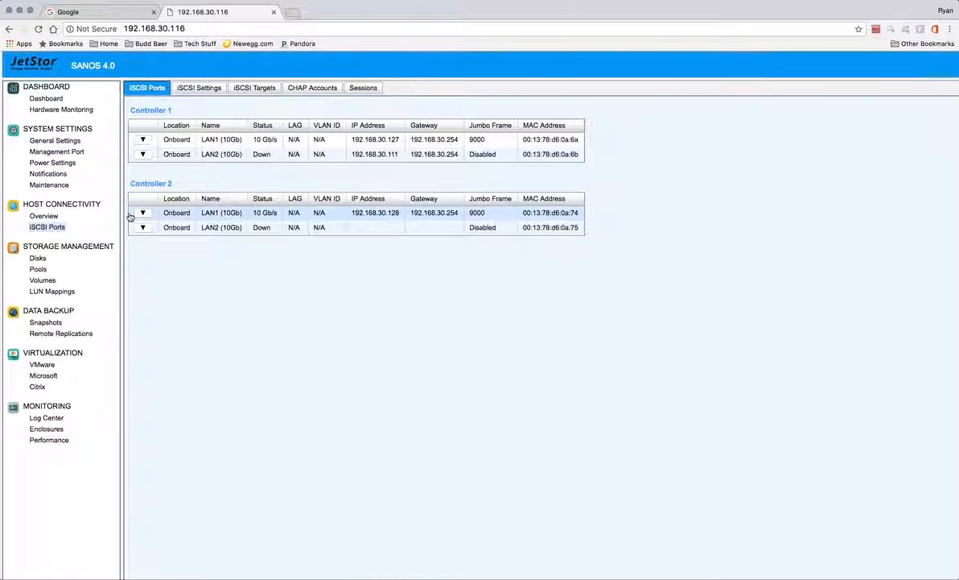
click(144, 141)
click(144, 140)
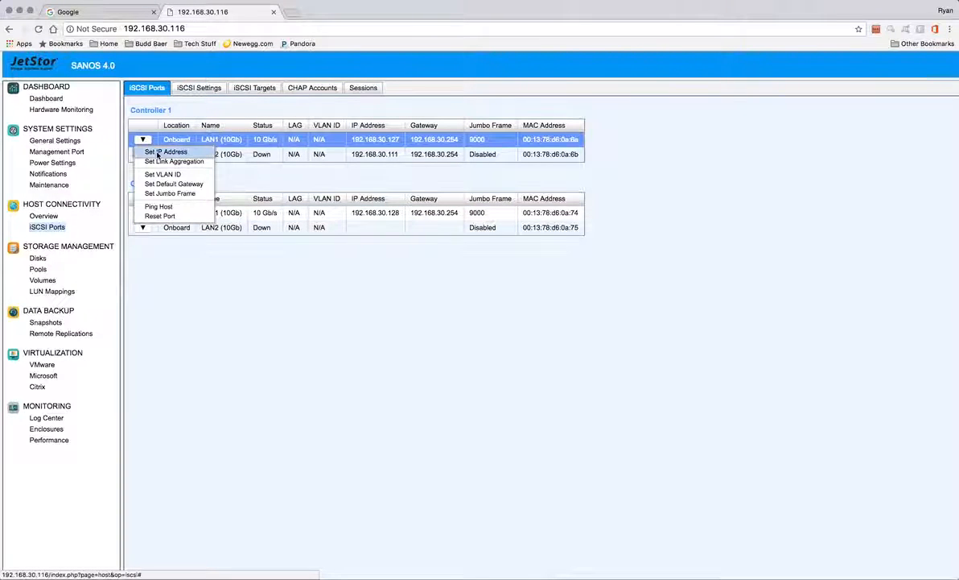
click(161, 152)
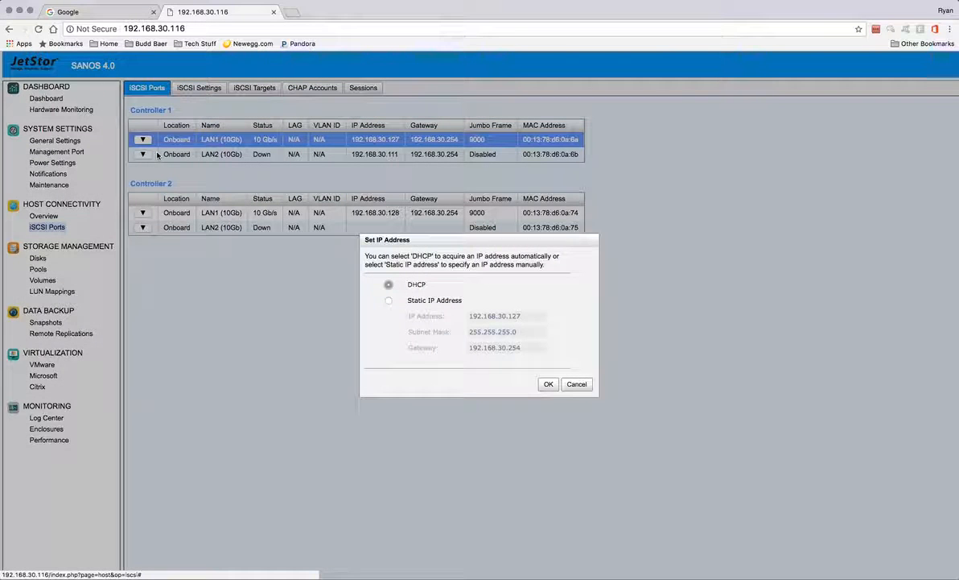
click(389, 300)
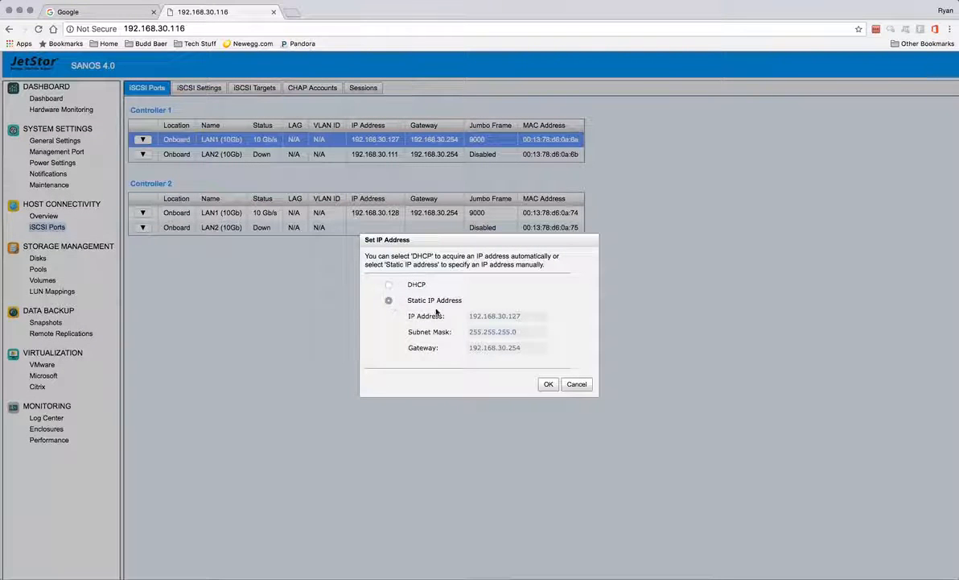
click(530, 318)
text(10)
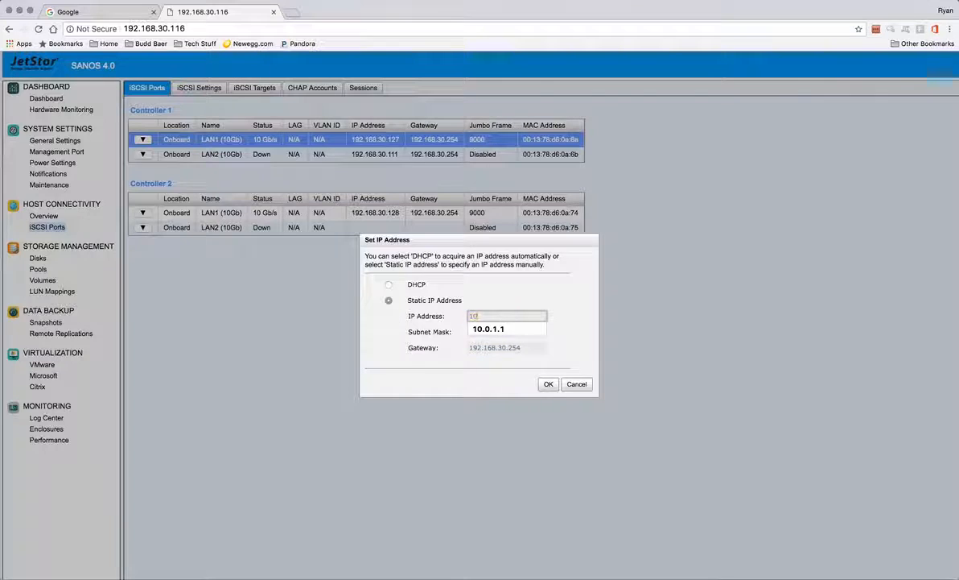
click(501, 329)
drag(532, 347, 364, 349)
key(BackSpace)
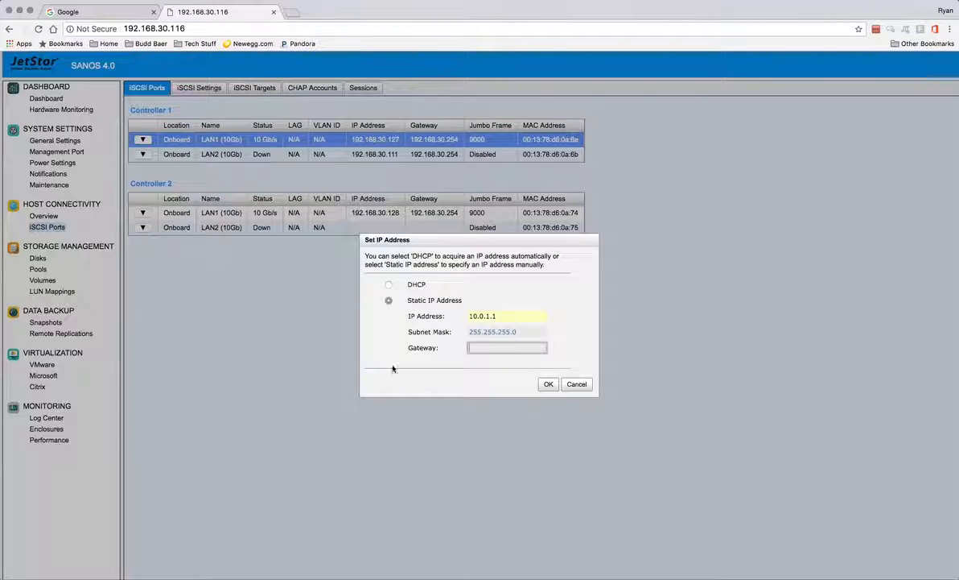
click(548, 385)
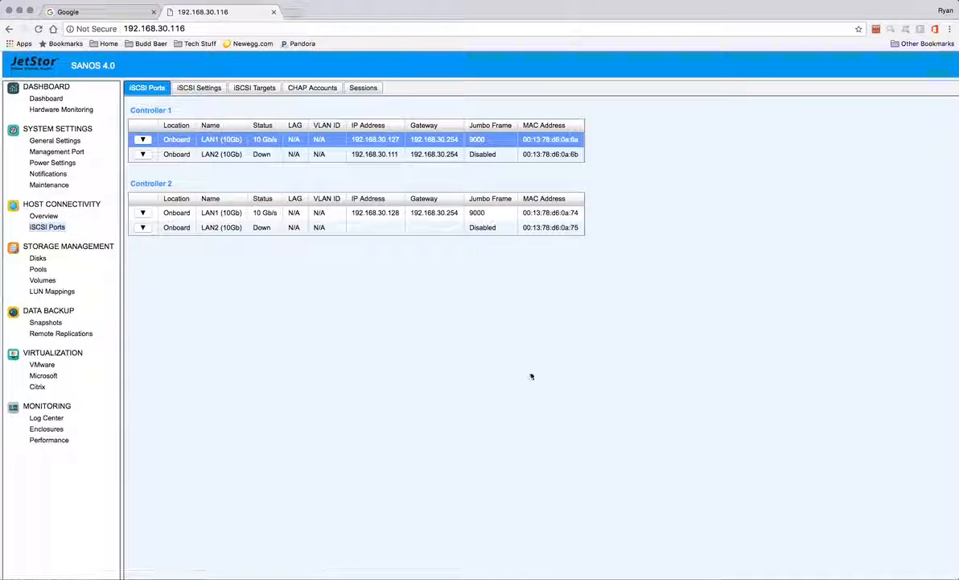
Step: Change Controller 2 LAN1's static IP to 10.0.2.1, leaving the gateway empty
click(142, 212)
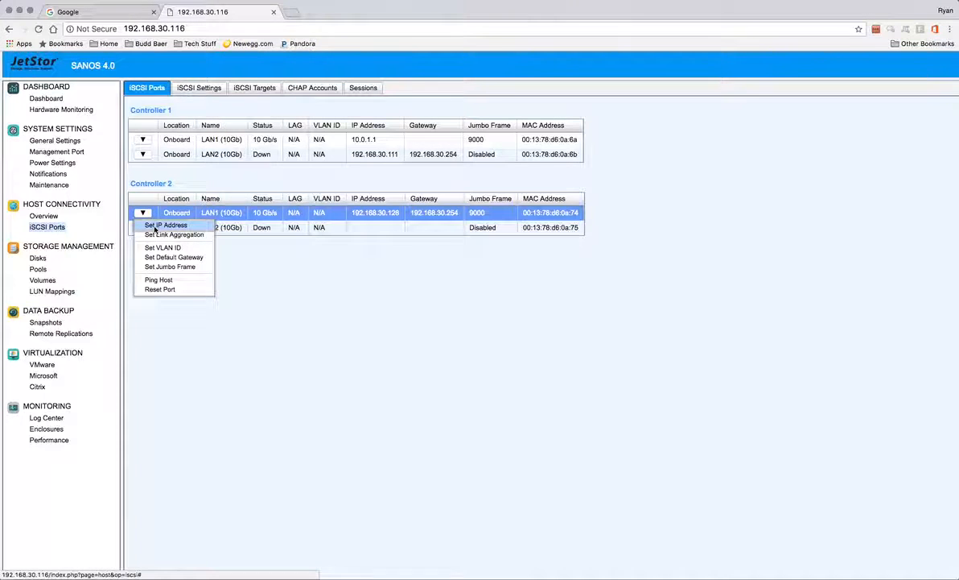
click(165, 226)
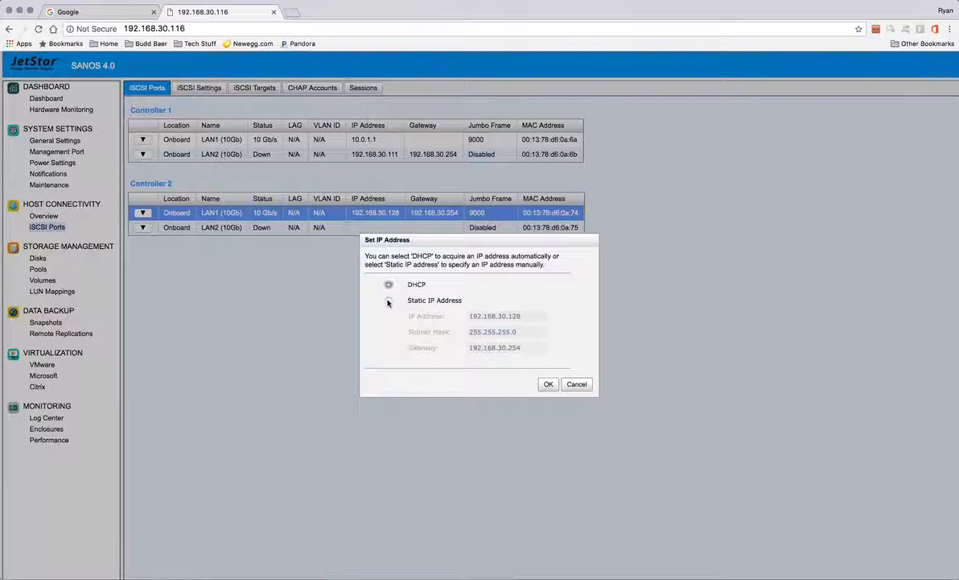
drag(526, 318, 369, 312)
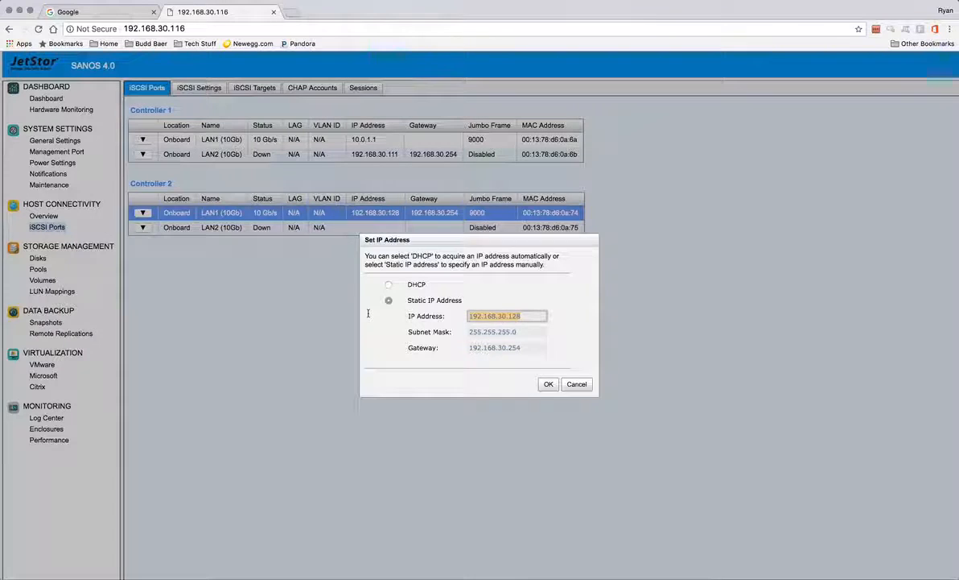
text(10.0.)
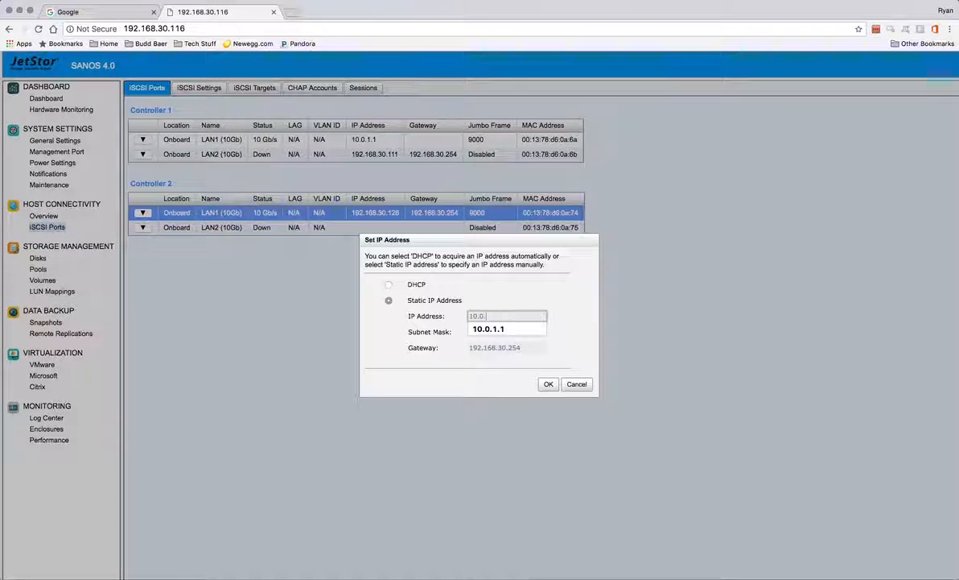
text(2.1)
key(Tab)
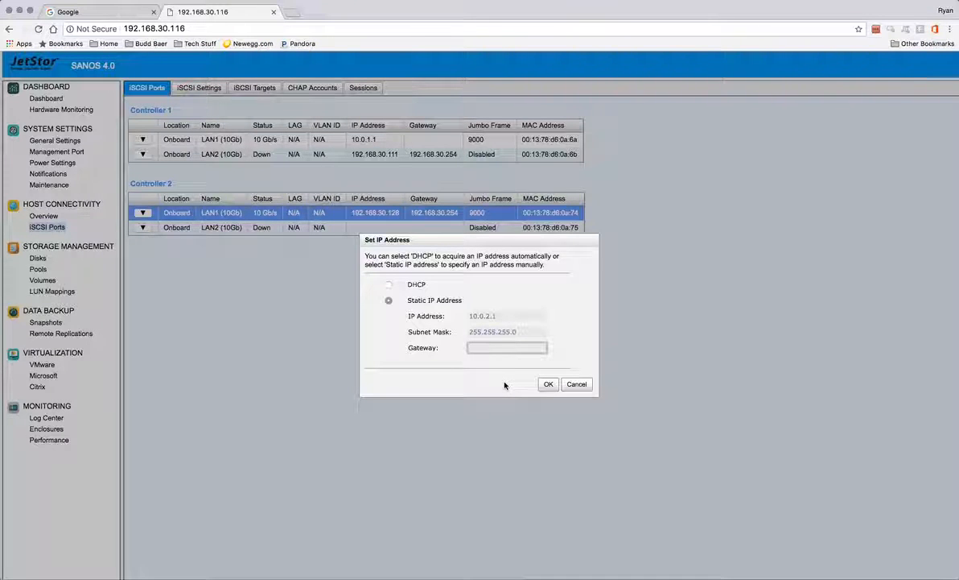
click(546, 385)
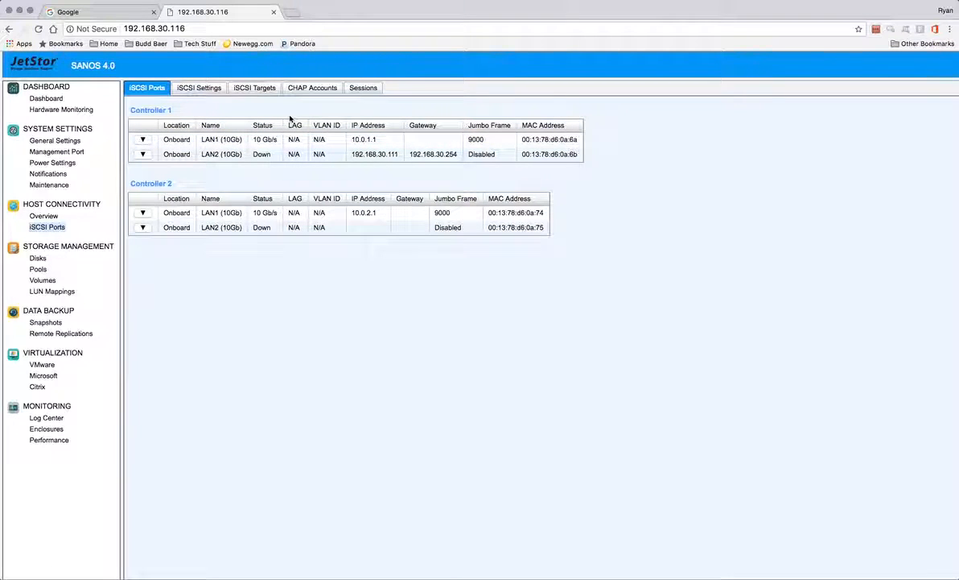
Step: On iSCSI Targets, confirm the network portal ports for Controller 1's target 0
click(236, 90)
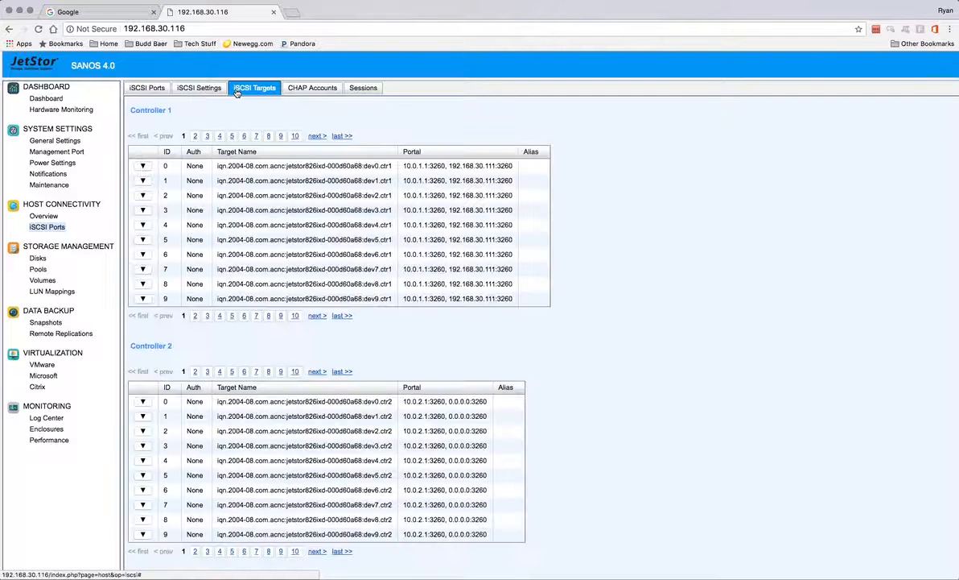
click(144, 166)
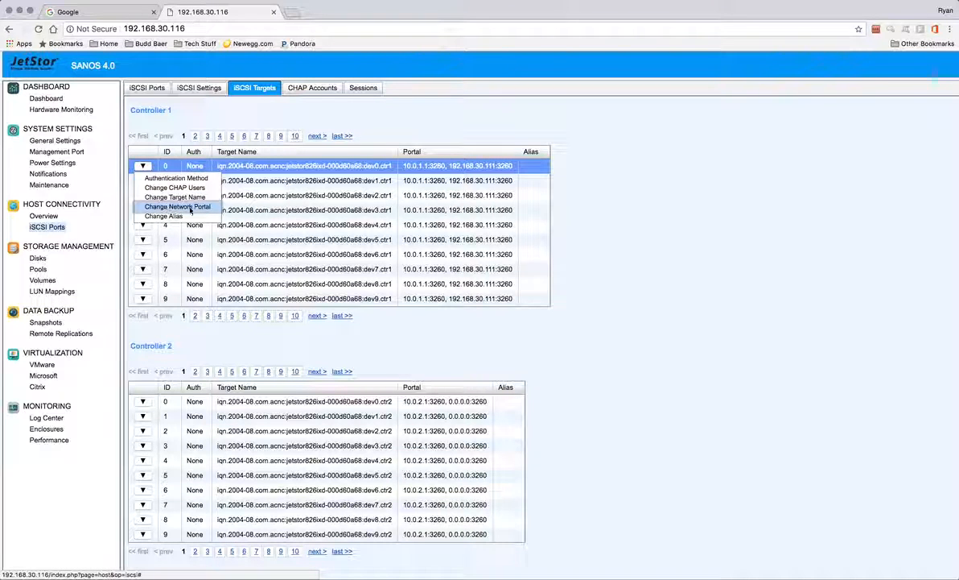
click(190, 208)
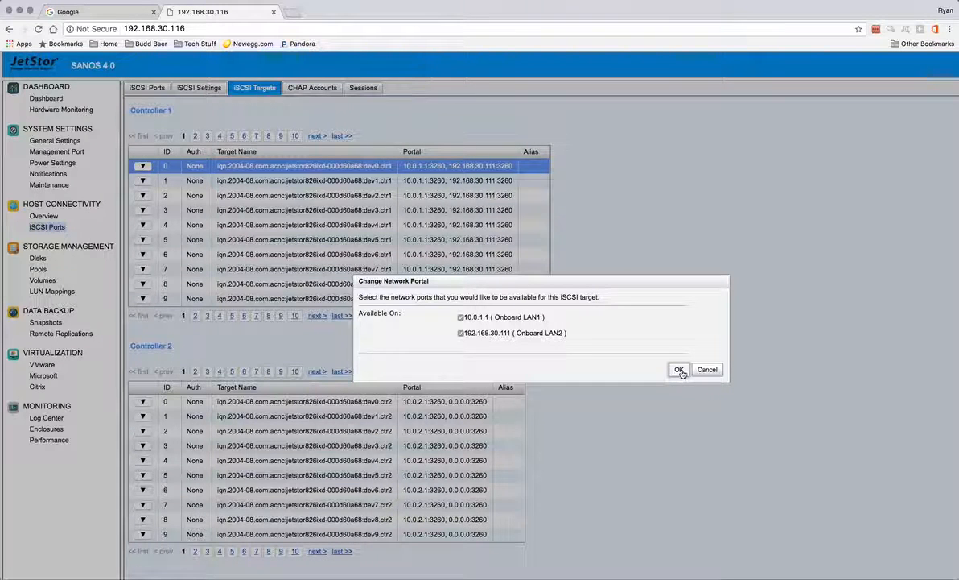
drag(495, 317, 542, 317)
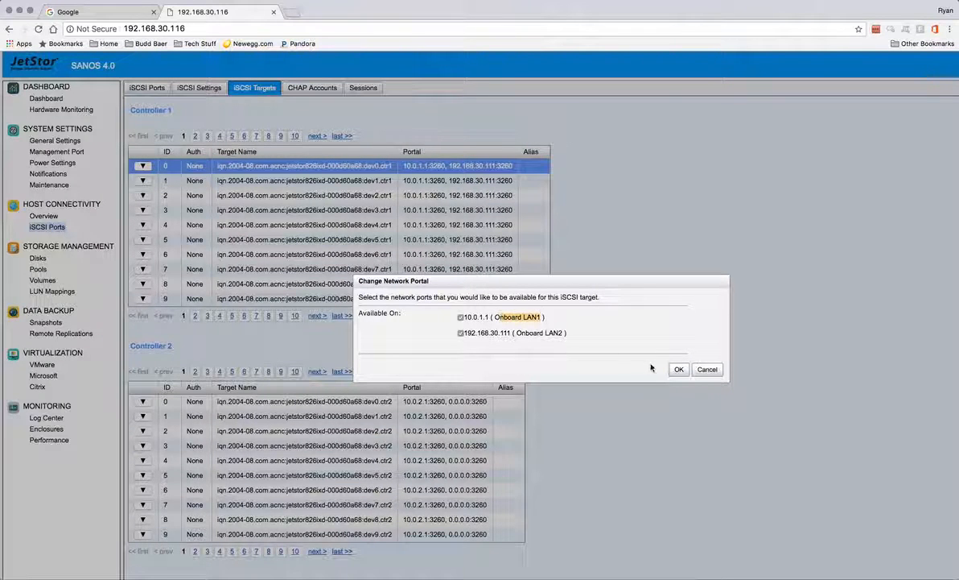
click(676, 368)
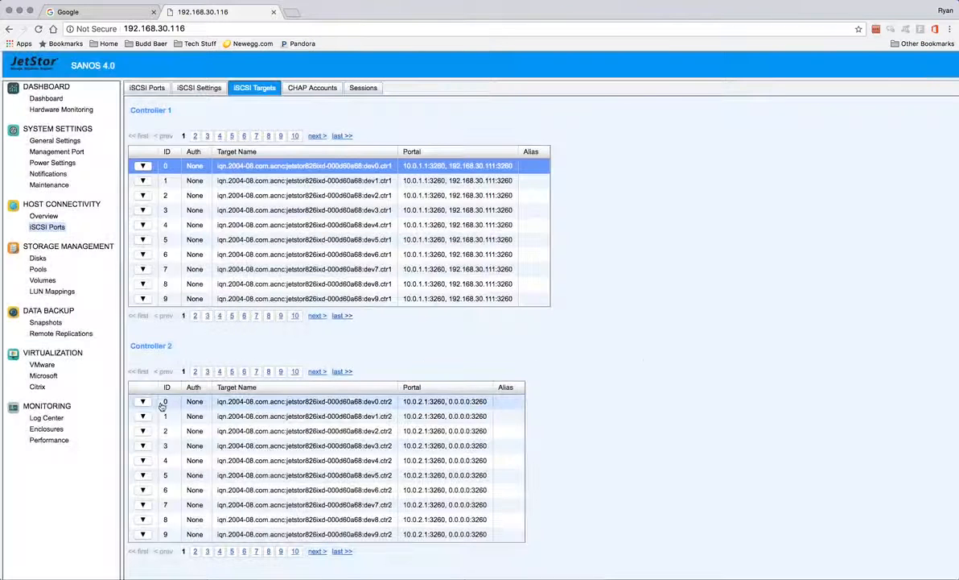
Step: Confirm the network portal ports for Controller 2's target 0
click(143, 401)
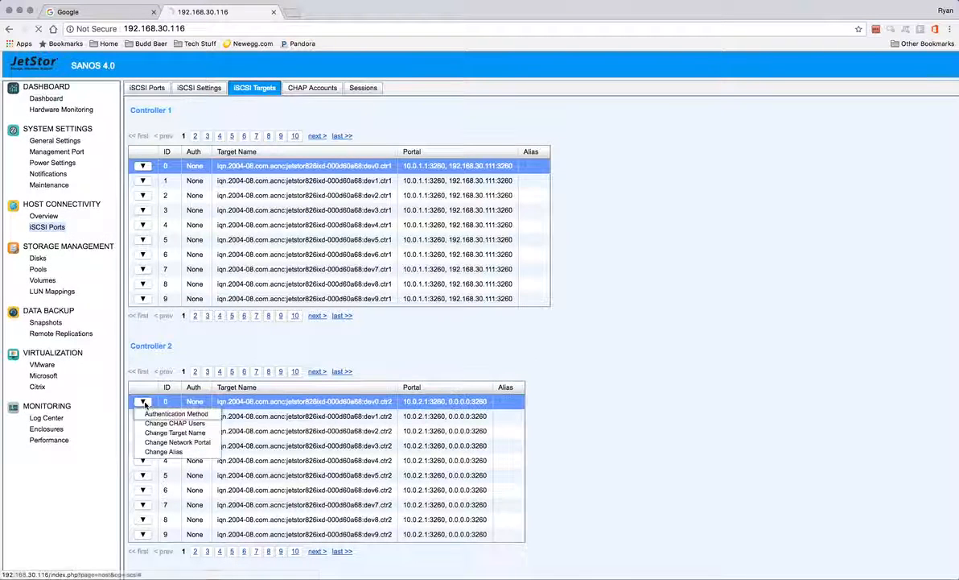
click(173, 442)
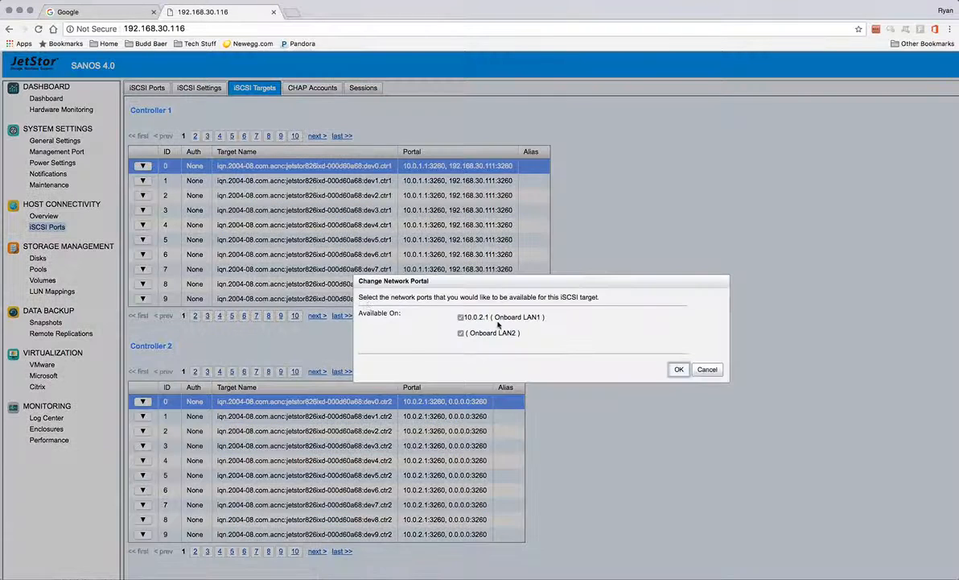
click(679, 372)
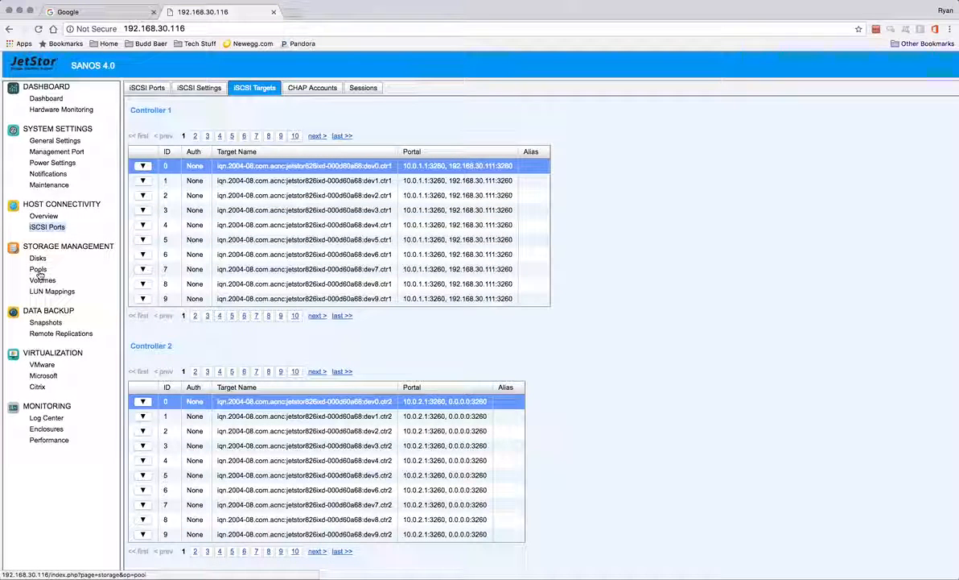
Step: Start a thick-provisioned pool named JetStor-P0 with Controller 1 preferred
click(38, 271)
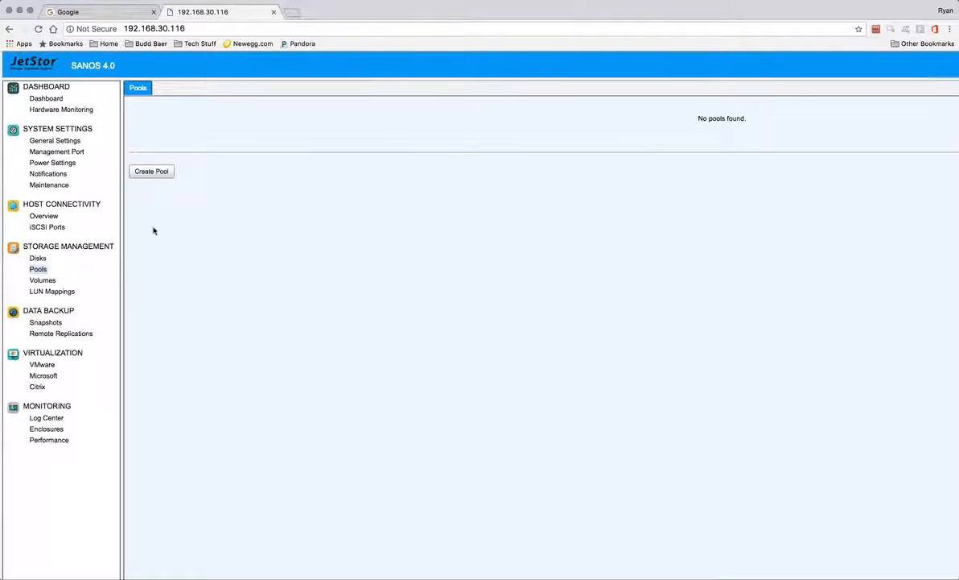
click(159, 174)
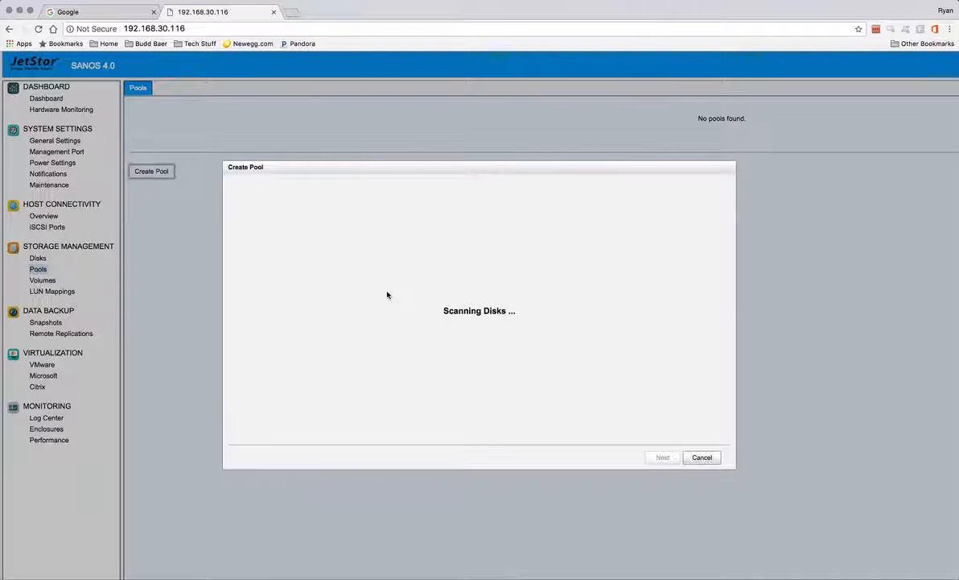
click(319, 237)
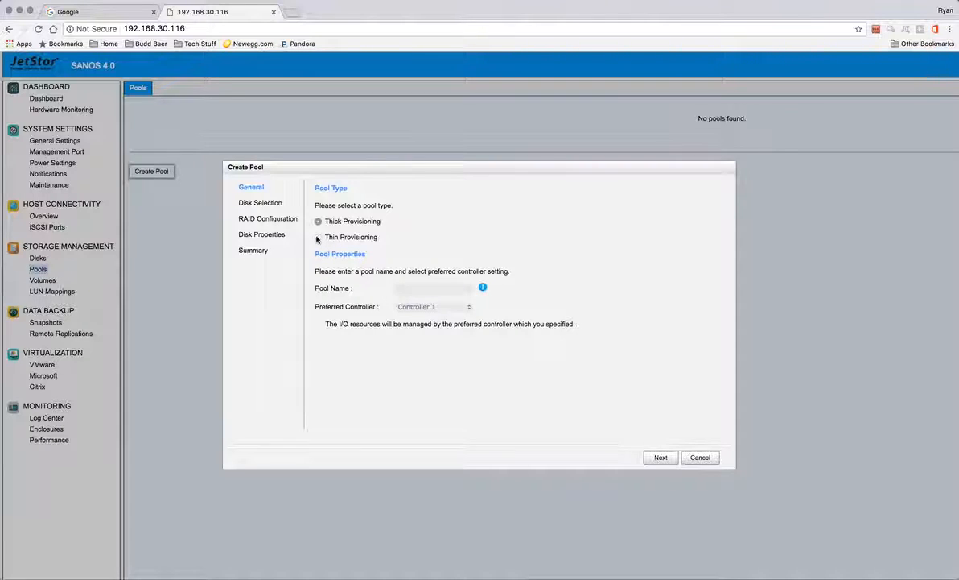
click(319, 221)
click(415, 289)
text(JetStor)
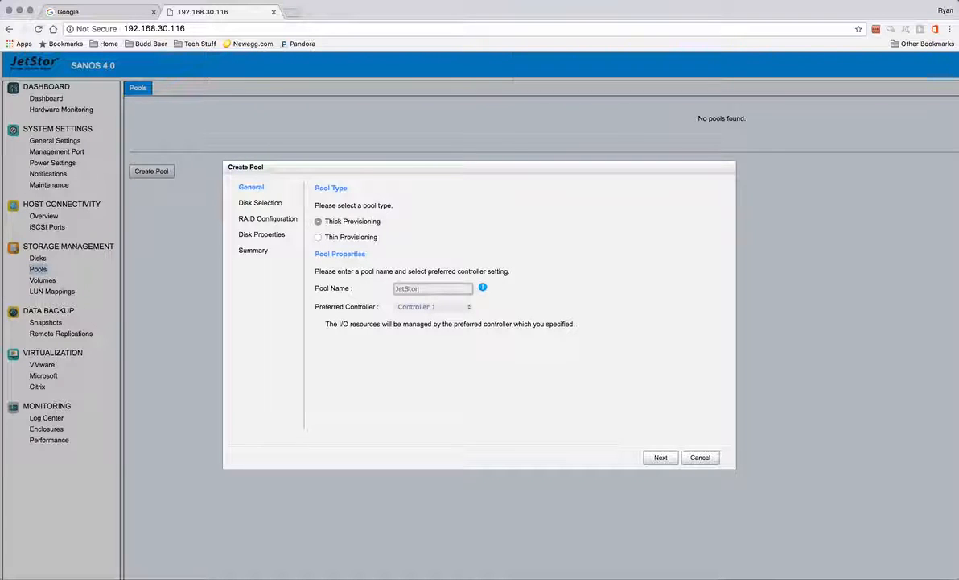
text(-P0)
click(448, 308)
click(449, 309)
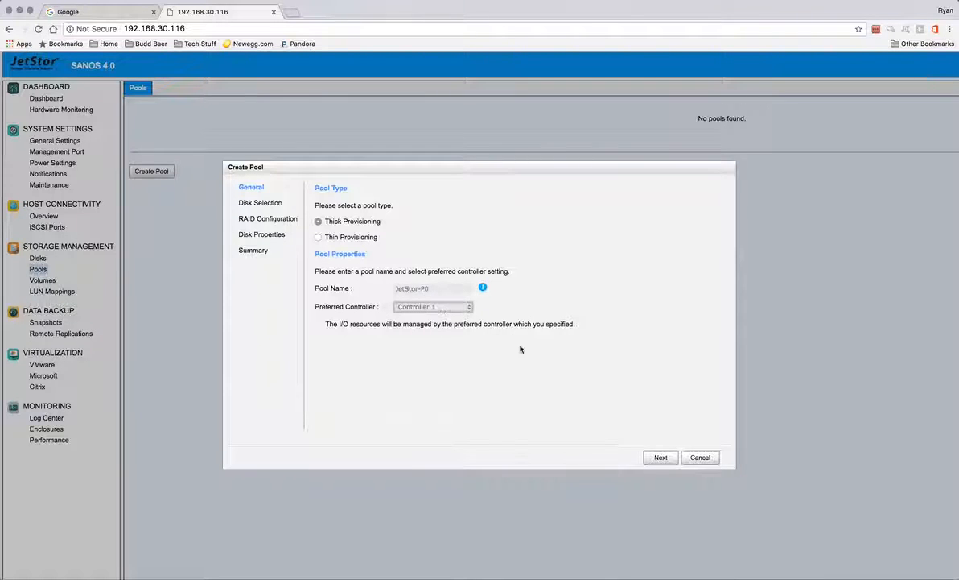
click(661, 458)
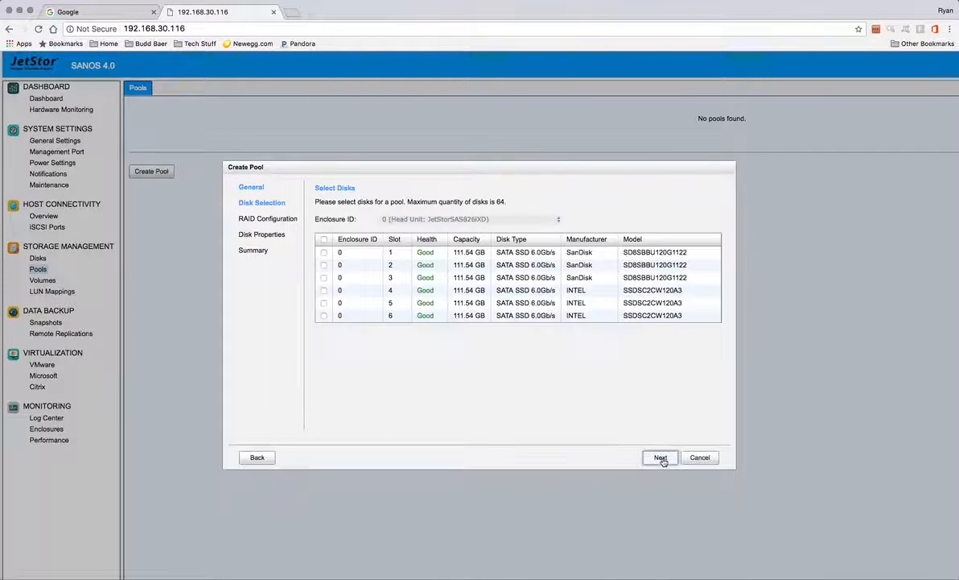
Step: Use the slot 1–3 disks at RAID 5 and create the JetStor-P0 pool
click(324, 252)
click(324, 278)
click(660, 457)
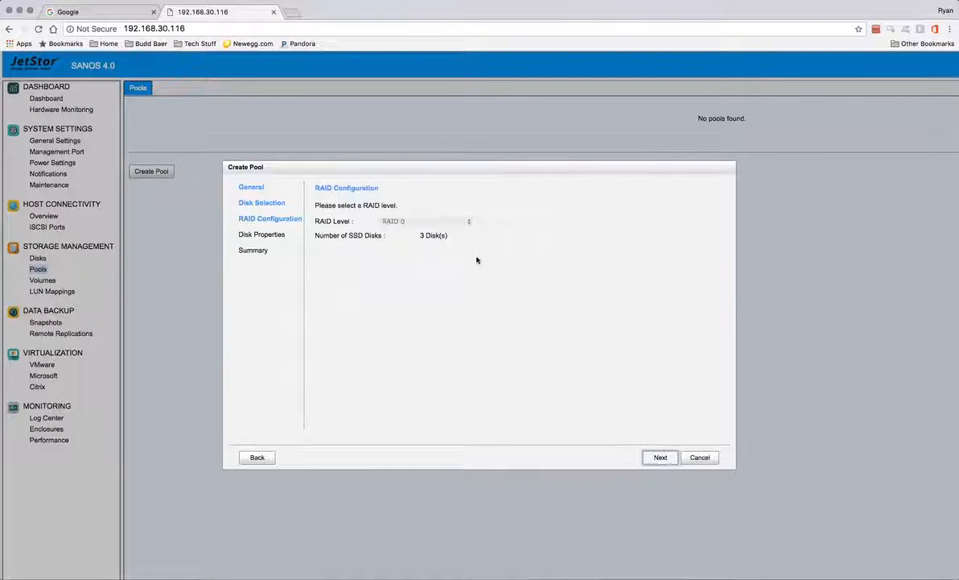
click(419, 218)
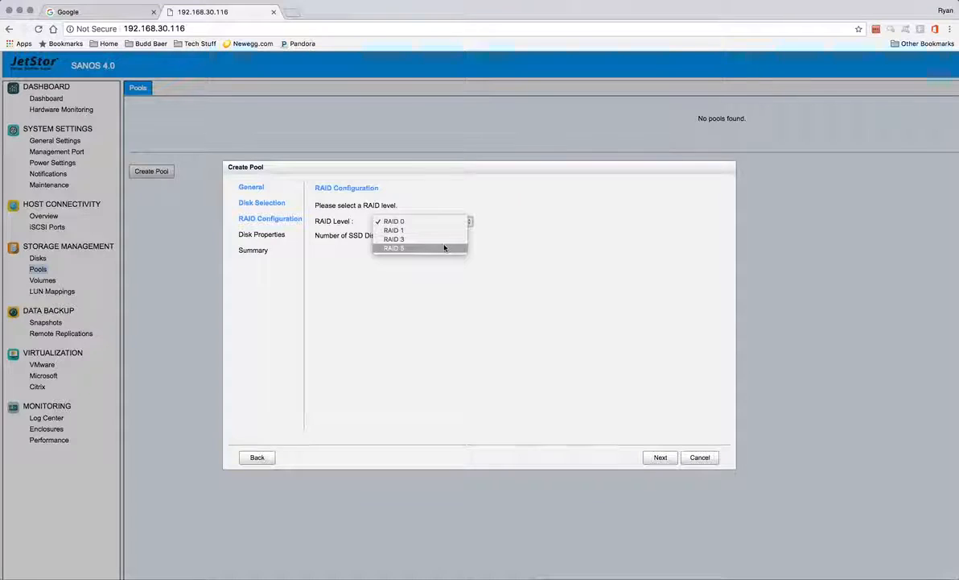
click(441, 247)
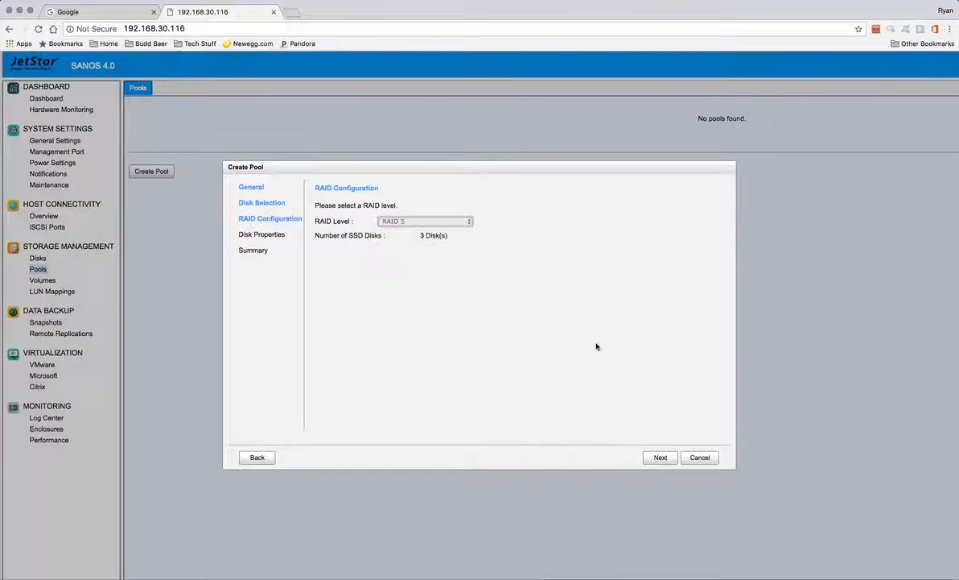
click(662, 458)
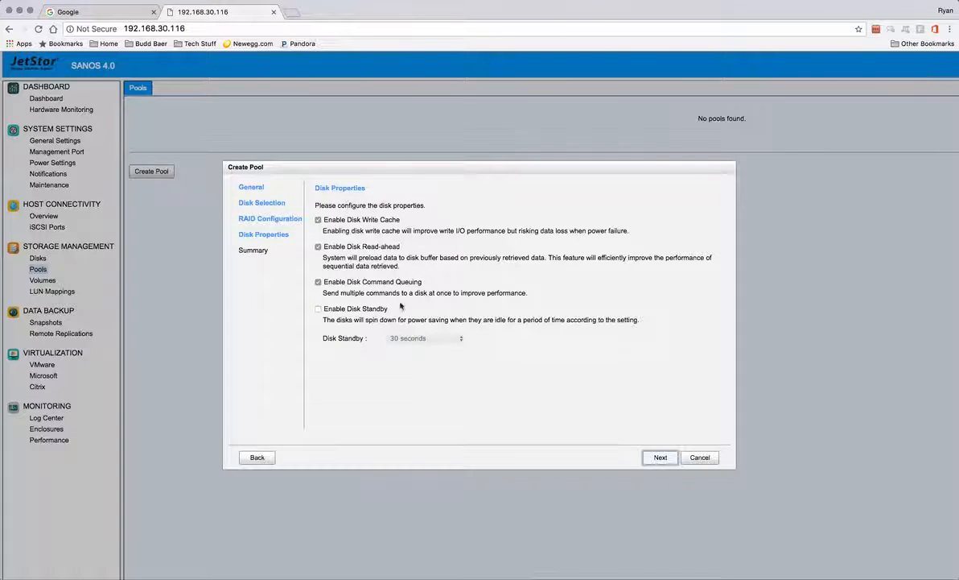
click(661, 458)
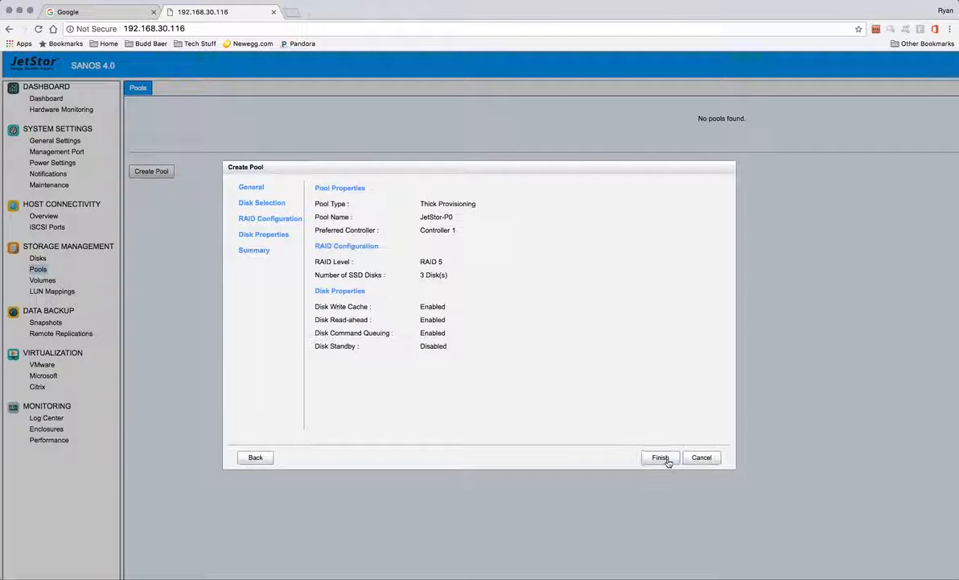
click(661, 458)
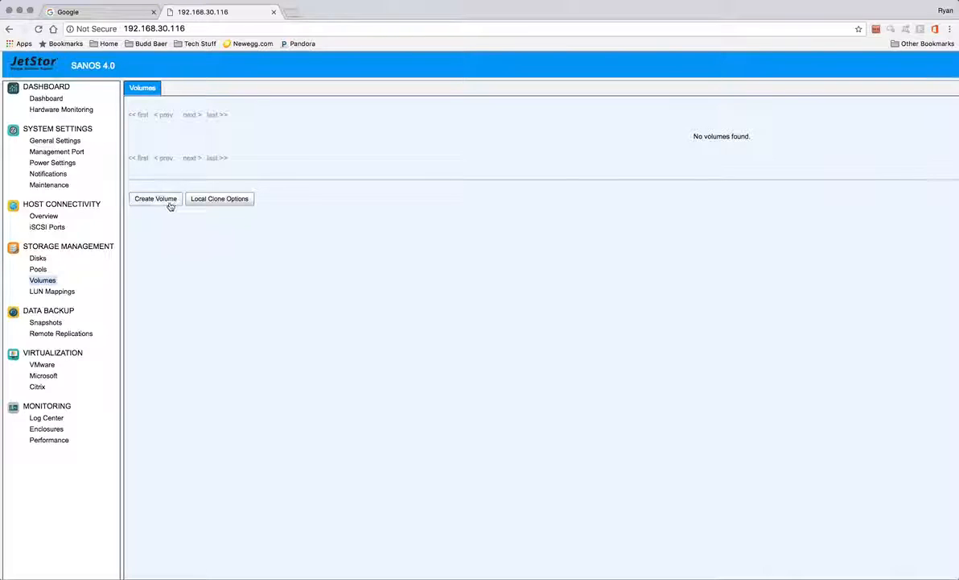
Step: Create volume JetStor-V0 on JetStor-P0 with 100 GB capacity and Fast RAID Rebuild enabled
click(170, 206)
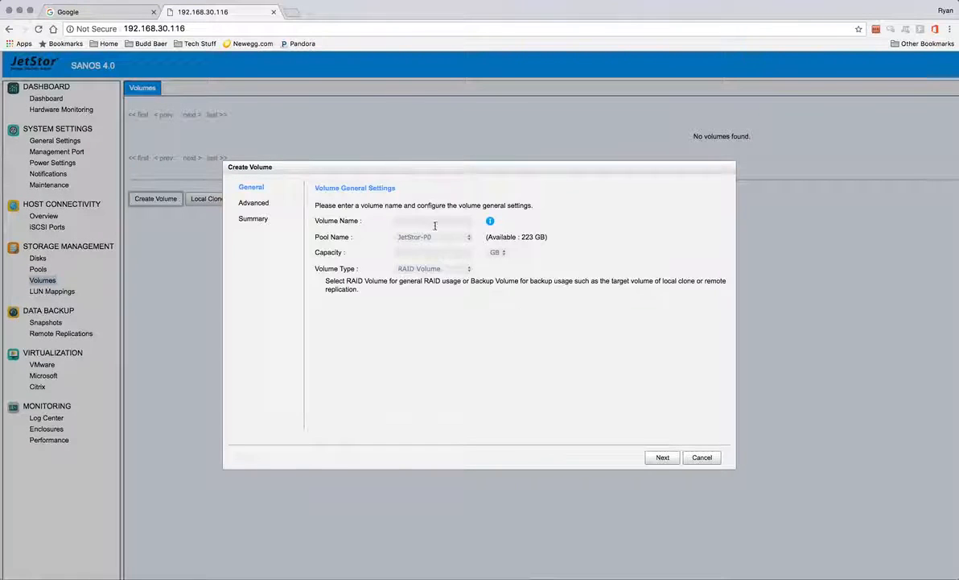
click(431, 221)
text(Jet)
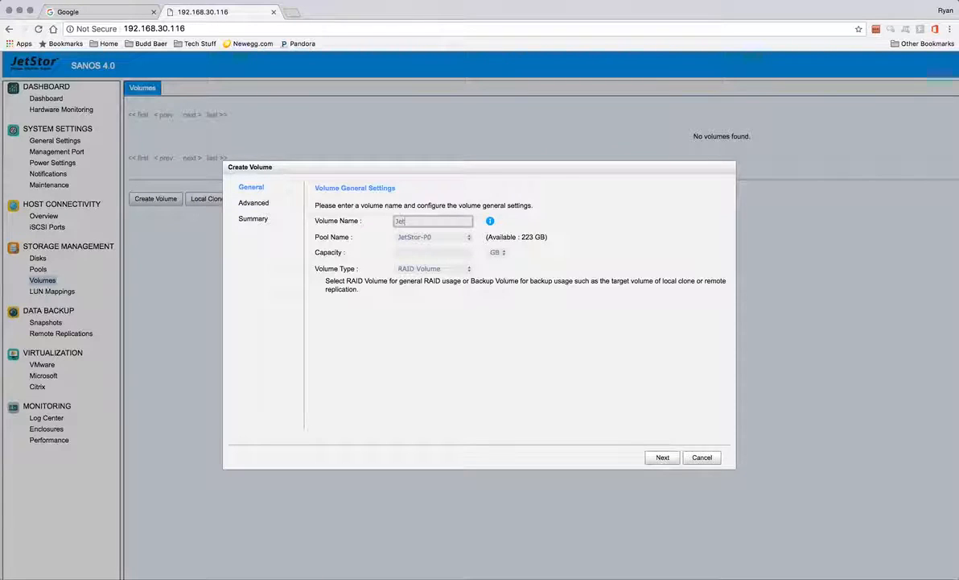
text(Stor-V0)
click(460, 238)
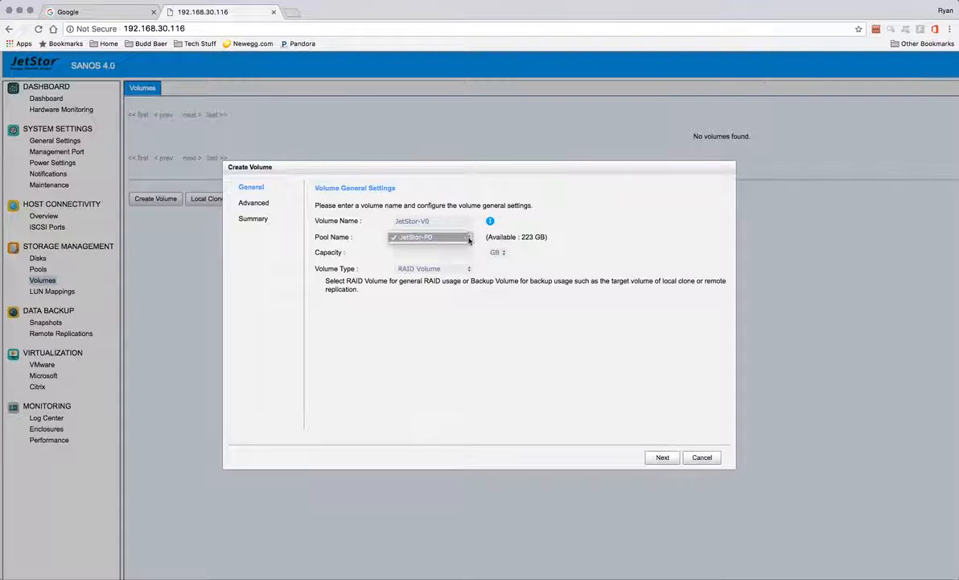
click(489, 237)
click(454, 250)
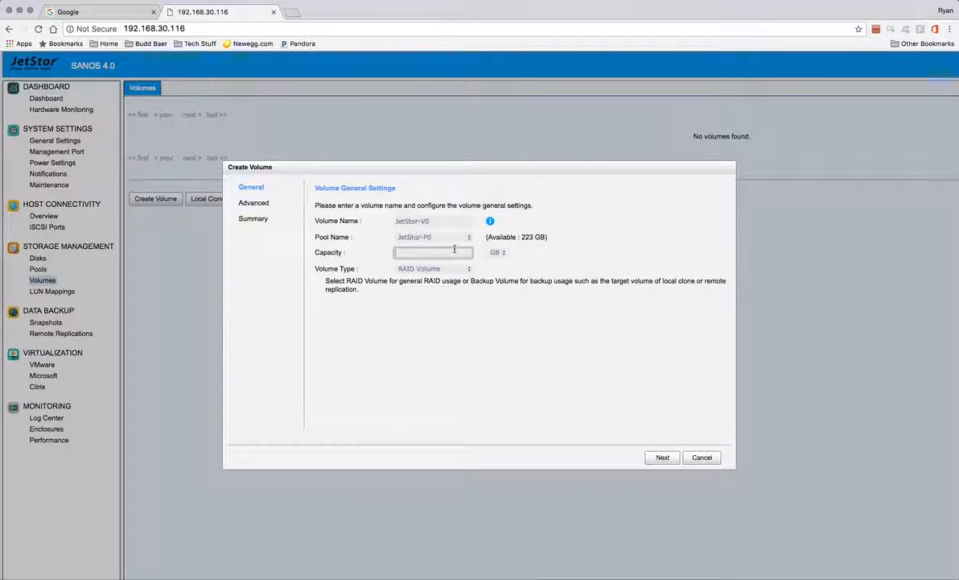
text(100)
click(664, 458)
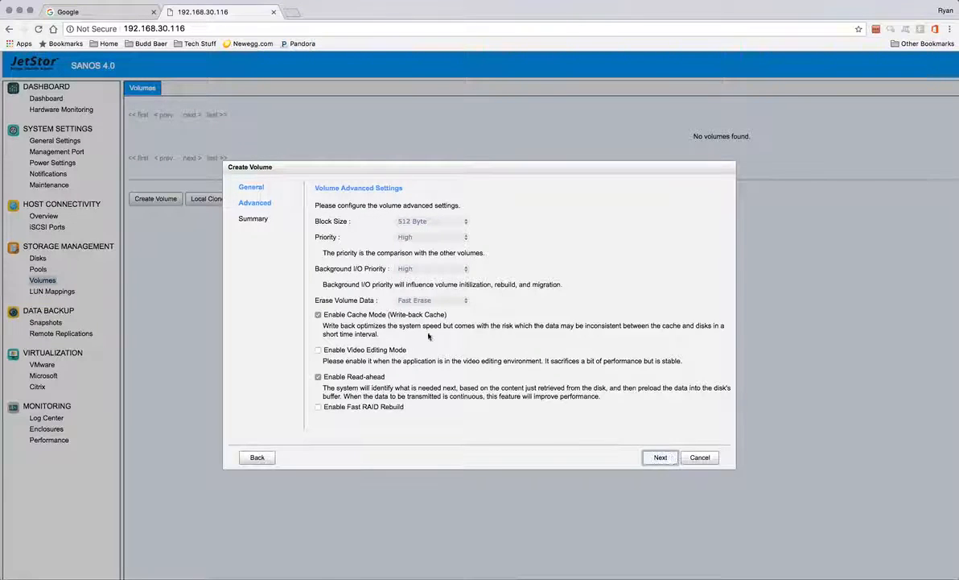
click(318, 407)
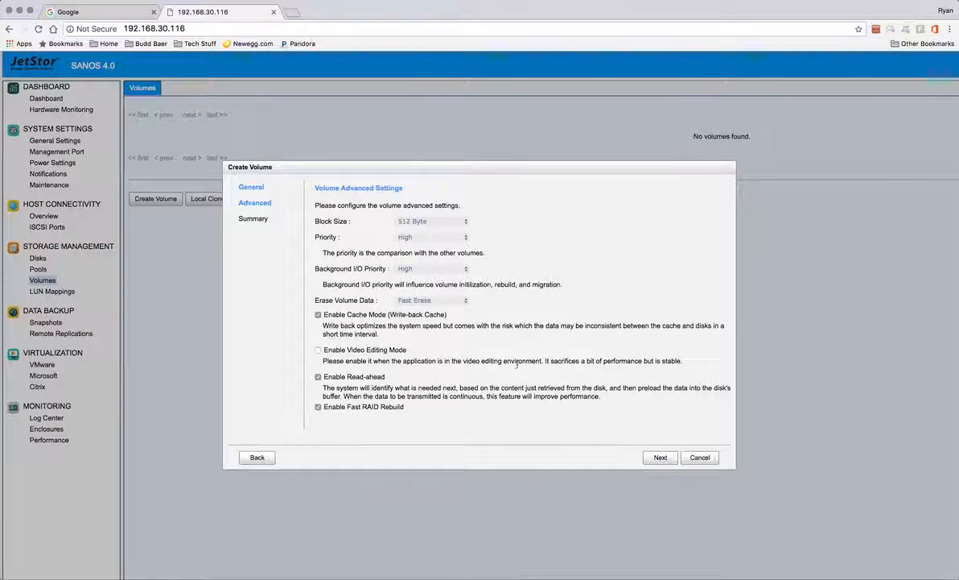
click(661, 458)
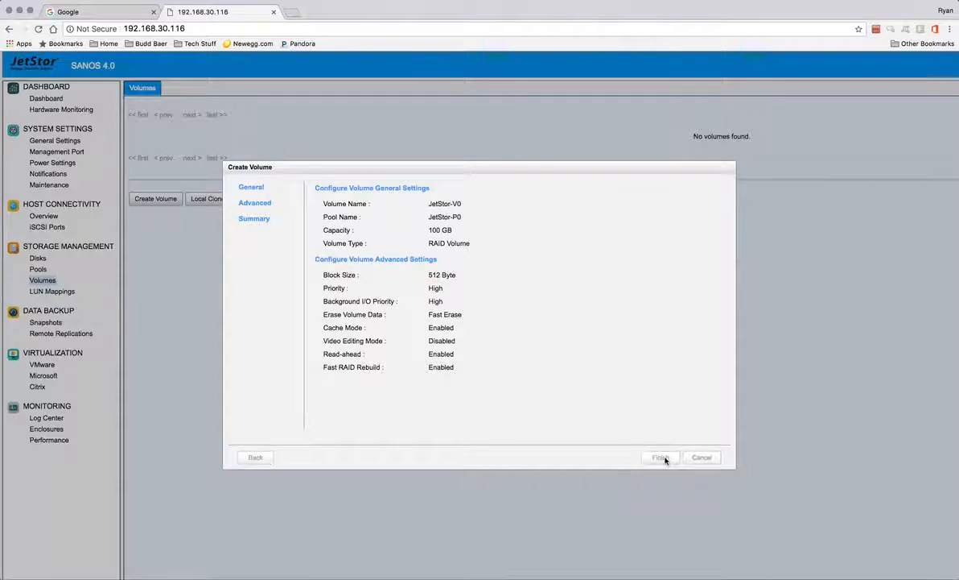
click(660, 458)
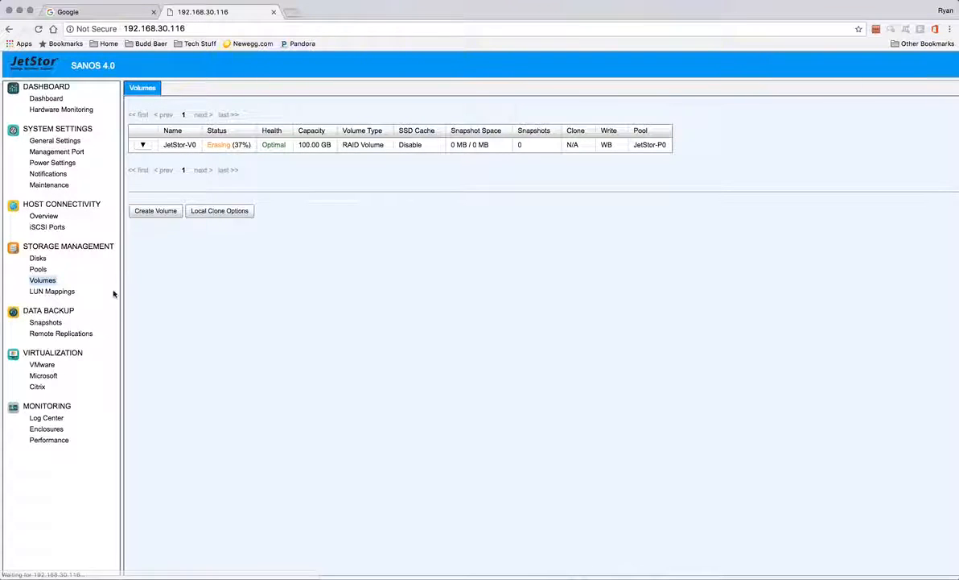
Step: Map JetStor-V0 to all hosts (*) as LUN 0 on target 0 with read-write access
click(68, 293)
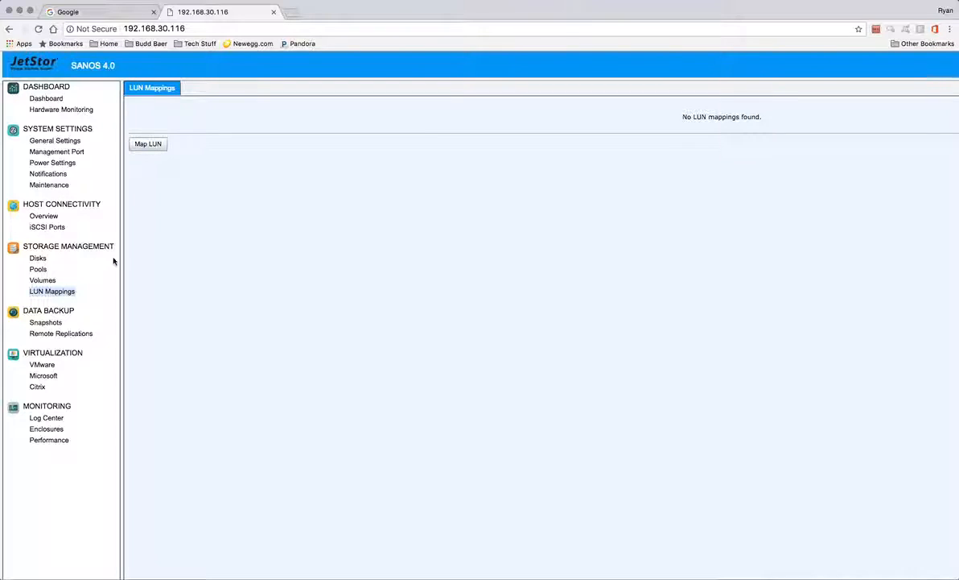
click(156, 150)
click(155, 150)
click(432, 291)
click(482, 291)
click(445, 304)
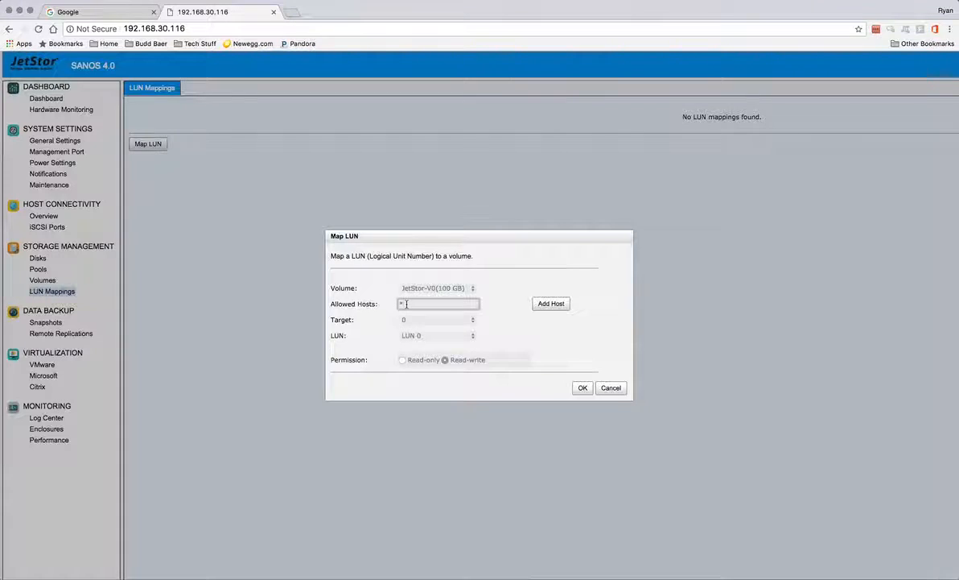
click(427, 320)
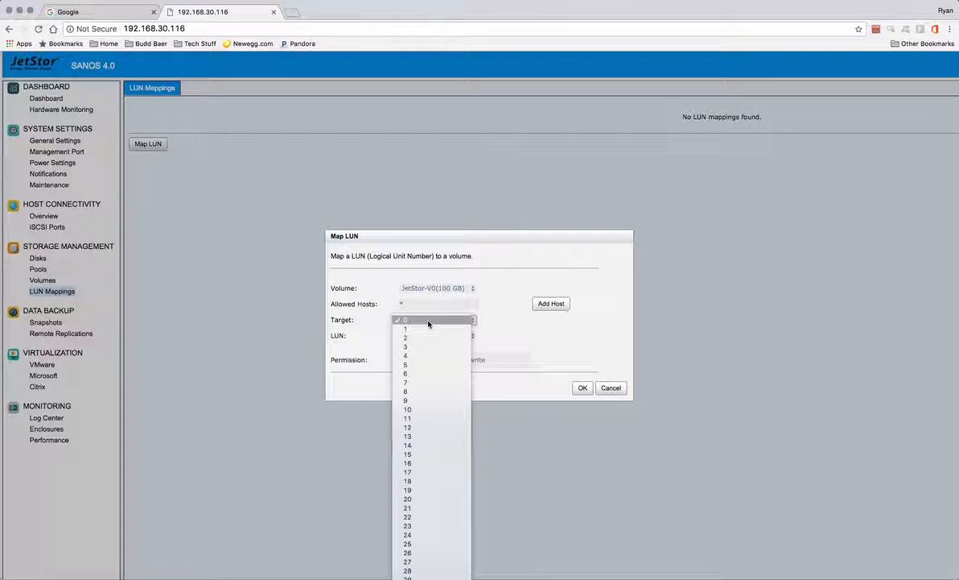
click(428, 322)
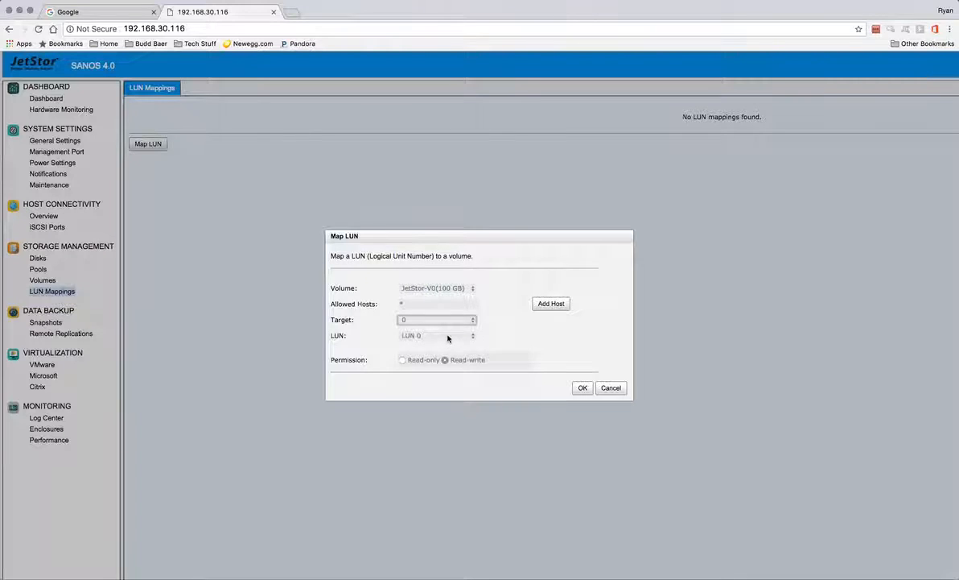
click(448, 337)
click(499, 339)
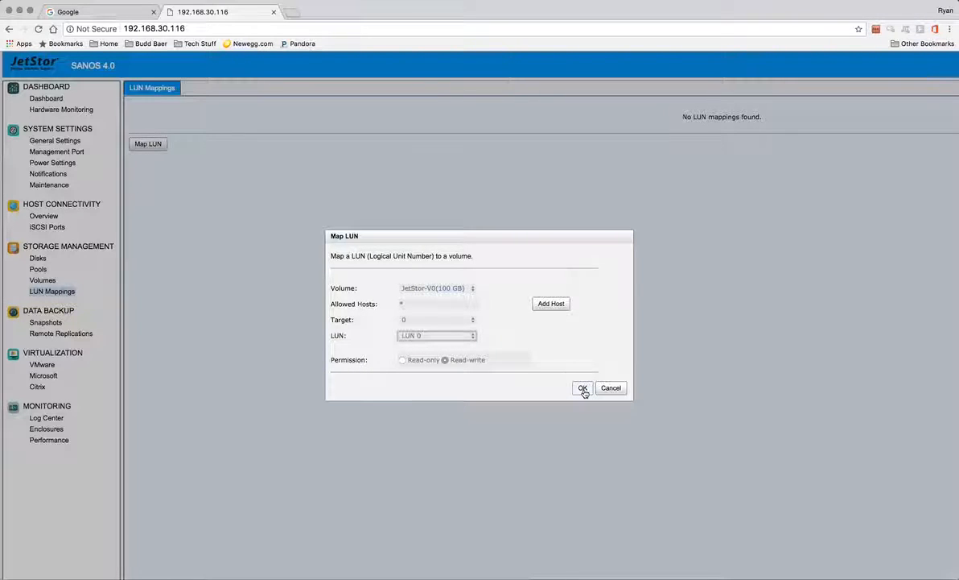
click(583, 388)
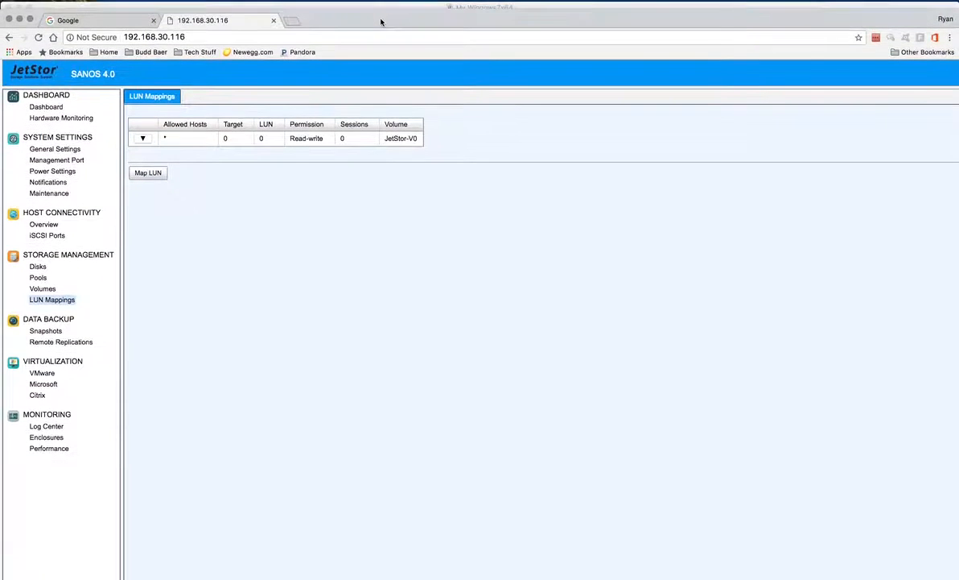
Step: Launch vSphere Client in the Windows 7 VM and log in to 192.168.30.92 as root
click(371, 6)
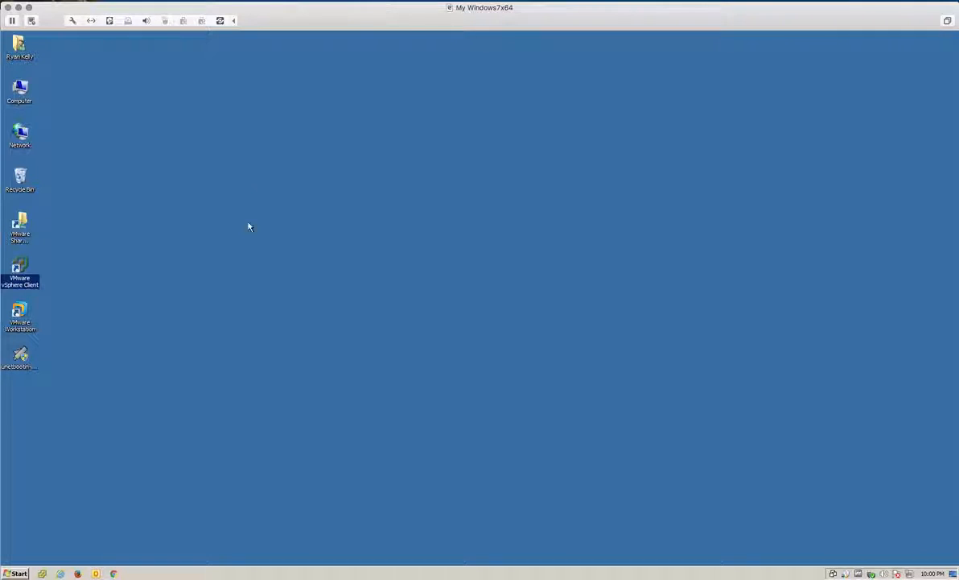
double_click(28, 266)
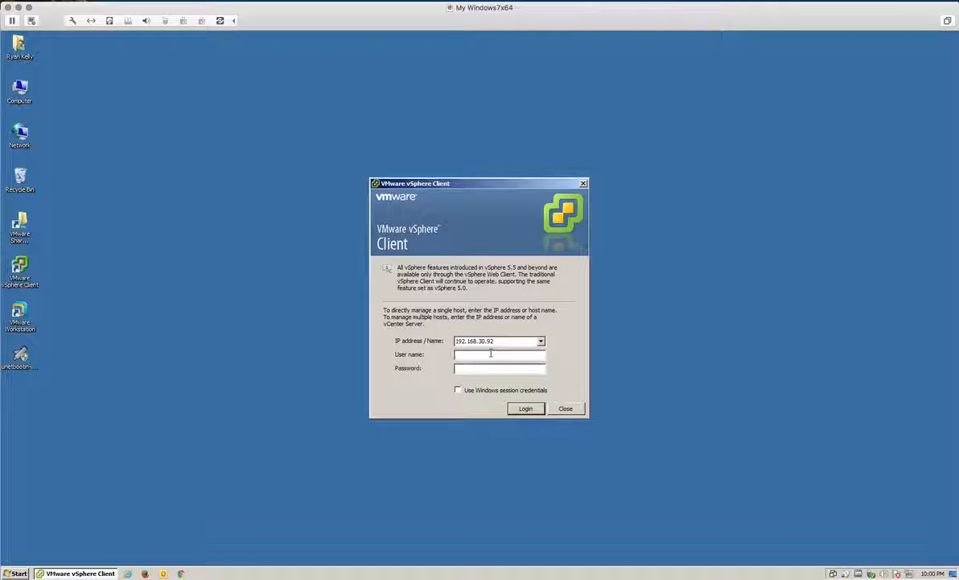
text(root)
key(Tab)
text(**********)
key(Return)
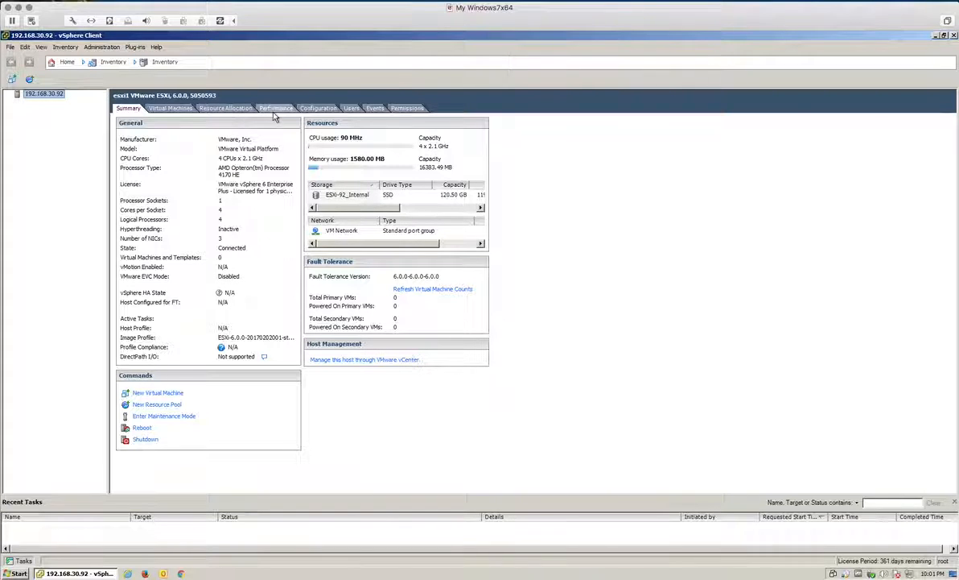
Step: Show the host's Storage Adapters list under Configuration, including iSCSI Software Adapter vmhba33
click(312, 110)
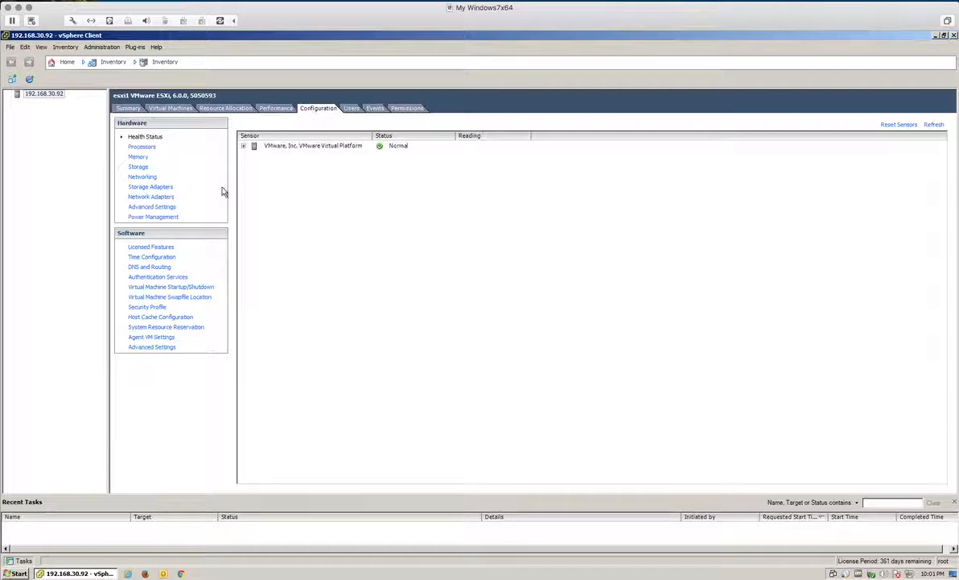
click(143, 177)
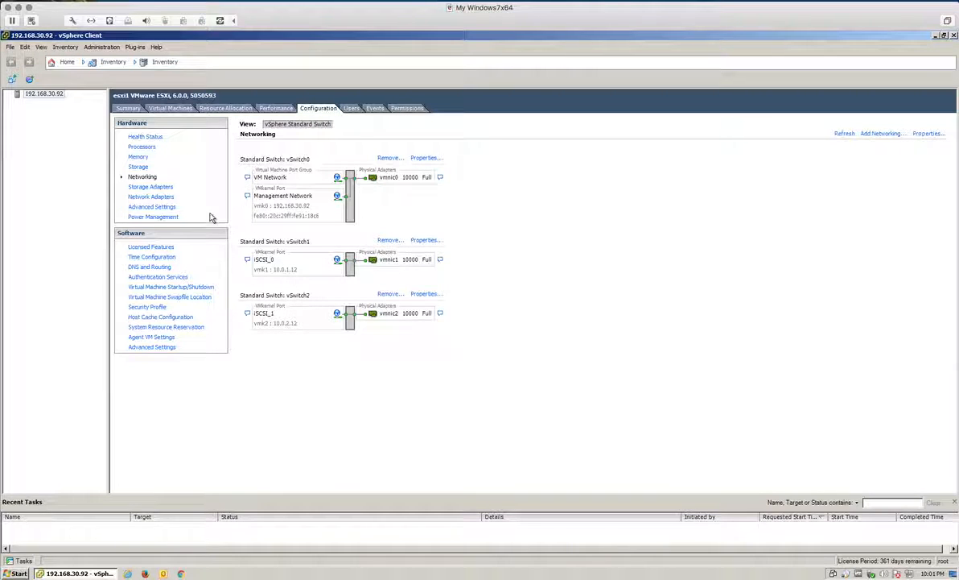
click(161, 187)
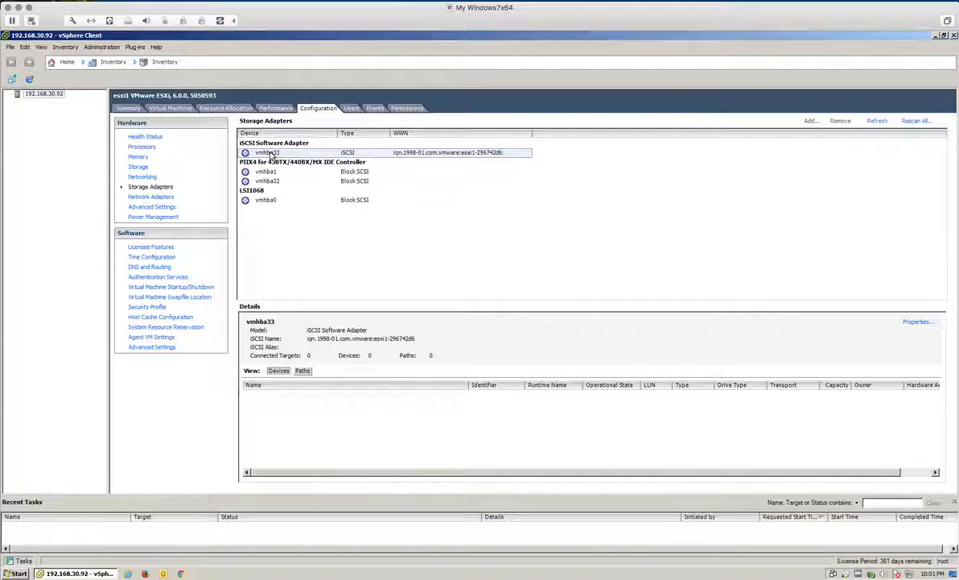
Step: Begin adding static target server 10.0.1.1 to vmhba33, then bring the JetStor browser page forward
click(922, 324)
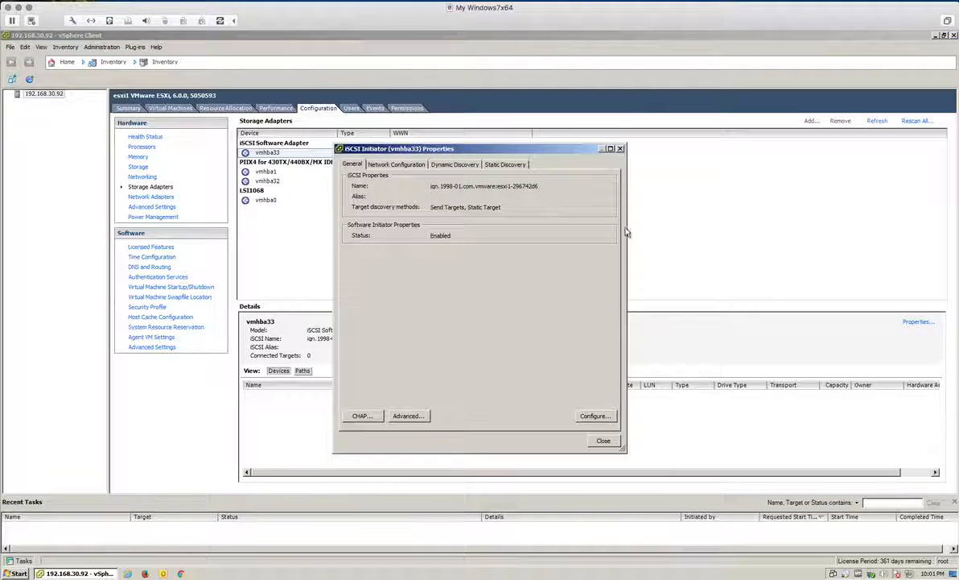
click(409, 165)
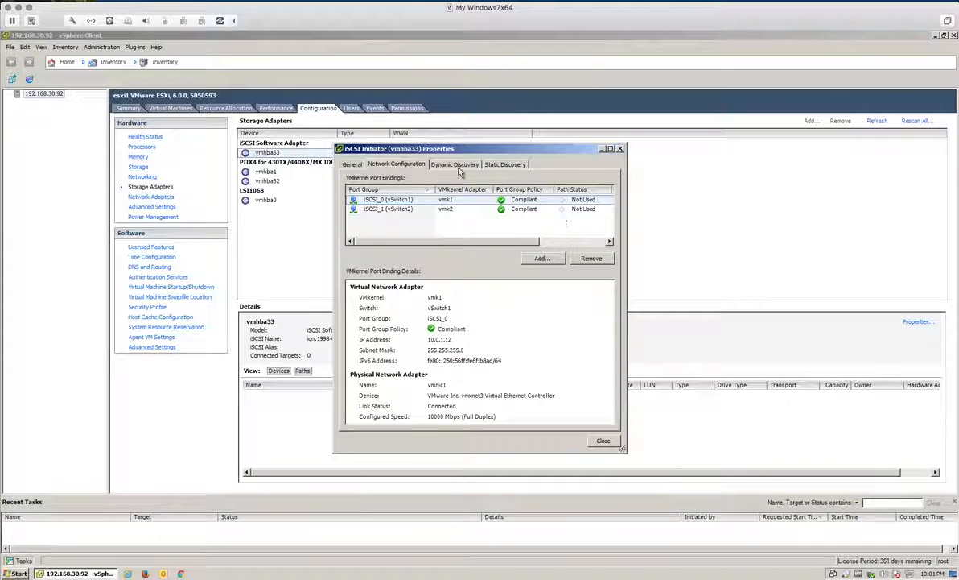
click(491, 167)
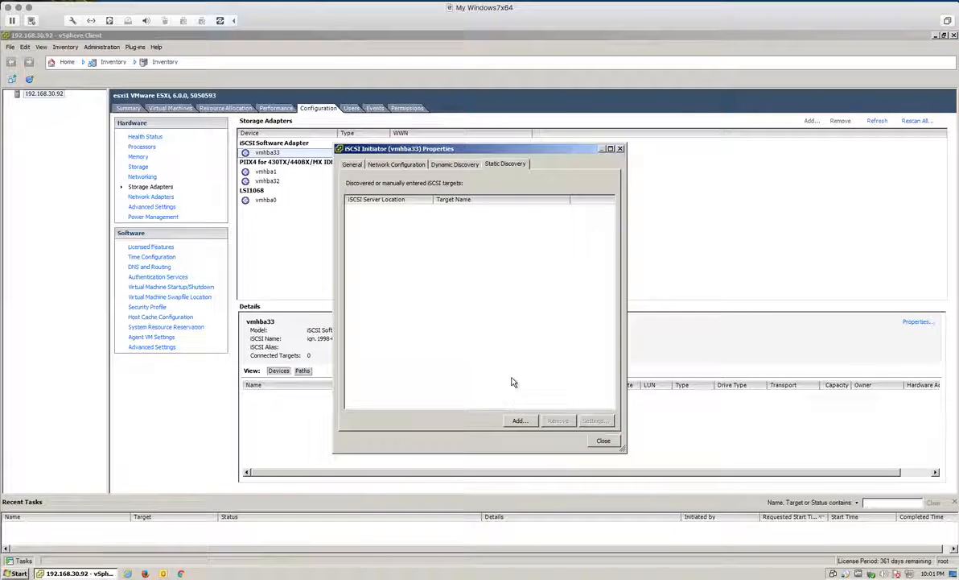
click(518, 421)
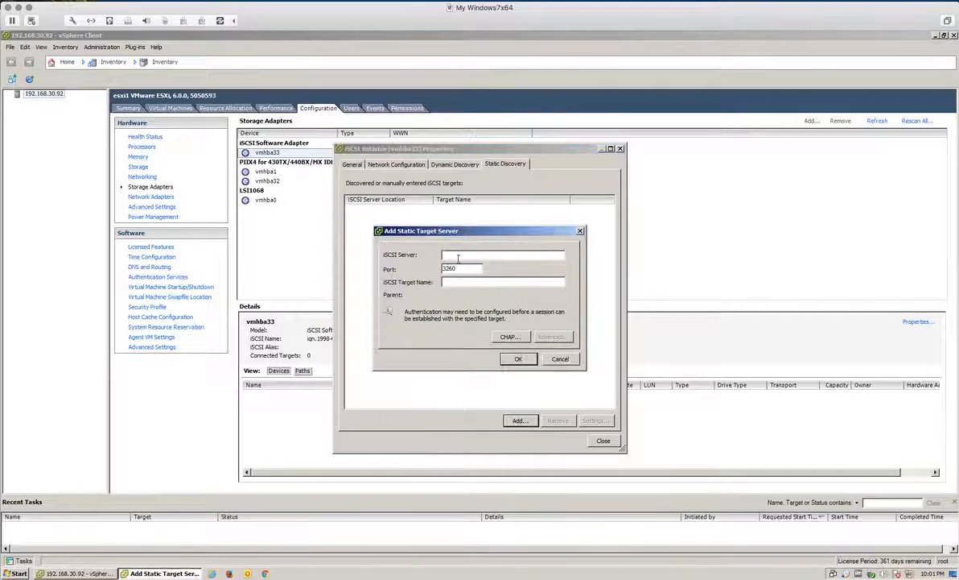
text(192.)
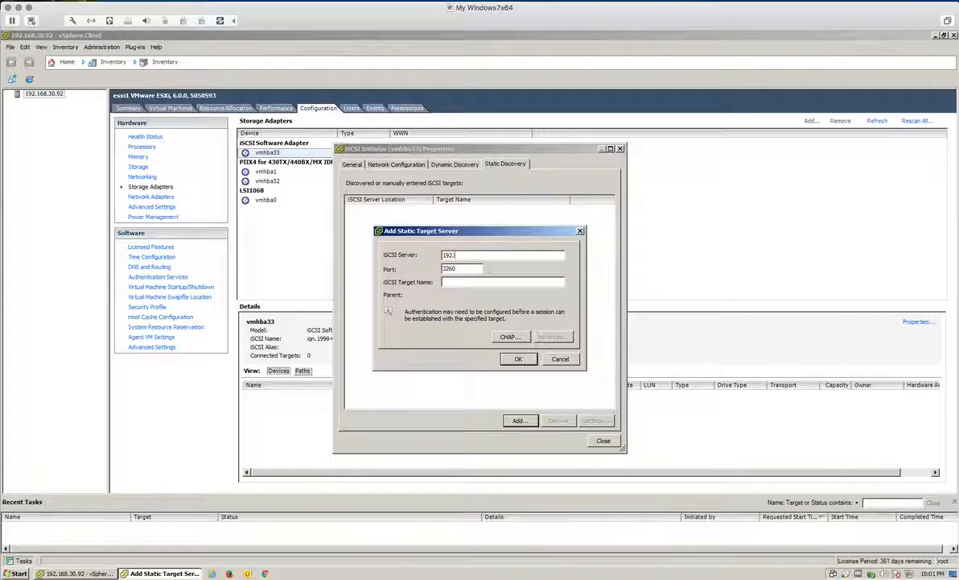
text(10.0.1.1)
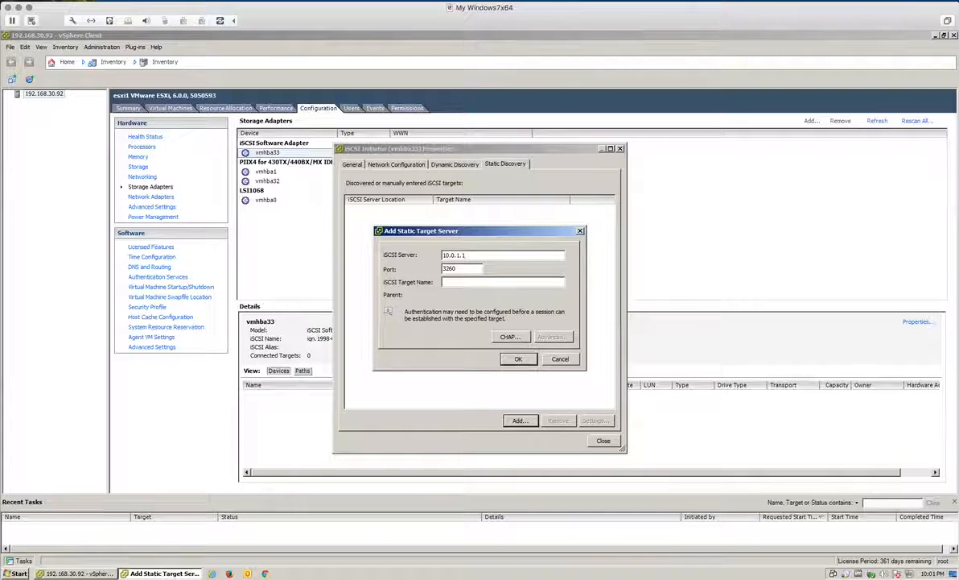
drag(345, 29, 346, 47)
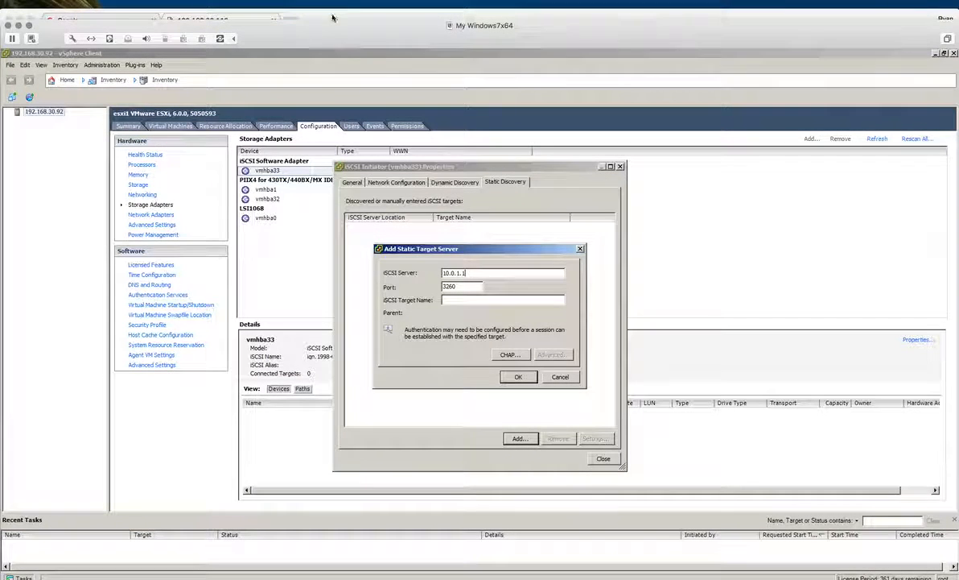
click(333, 9)
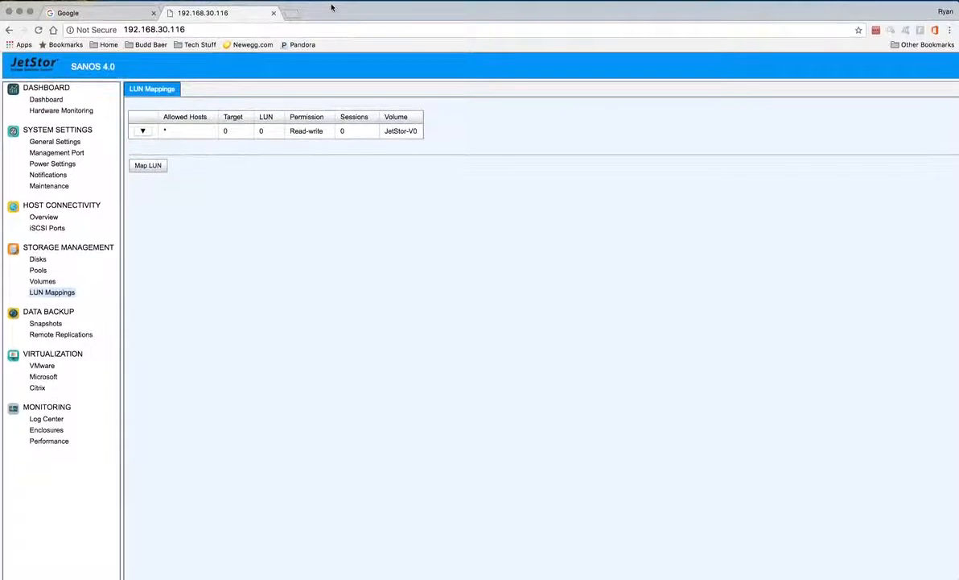
Step: Show JetStor's iSCSI Targets list and select Controller 1's dev0.ctr1 target name
click(53, 233)
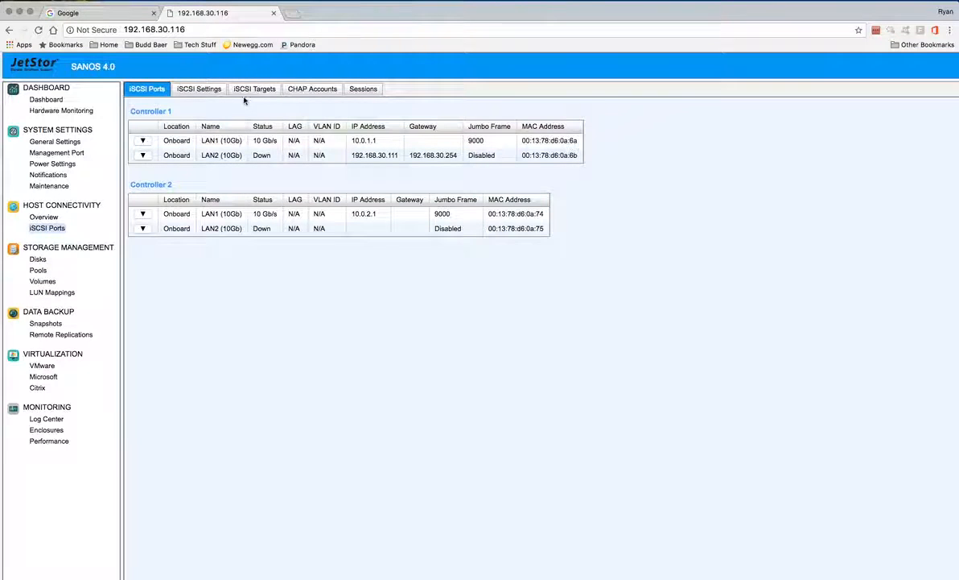
click(243, 93)
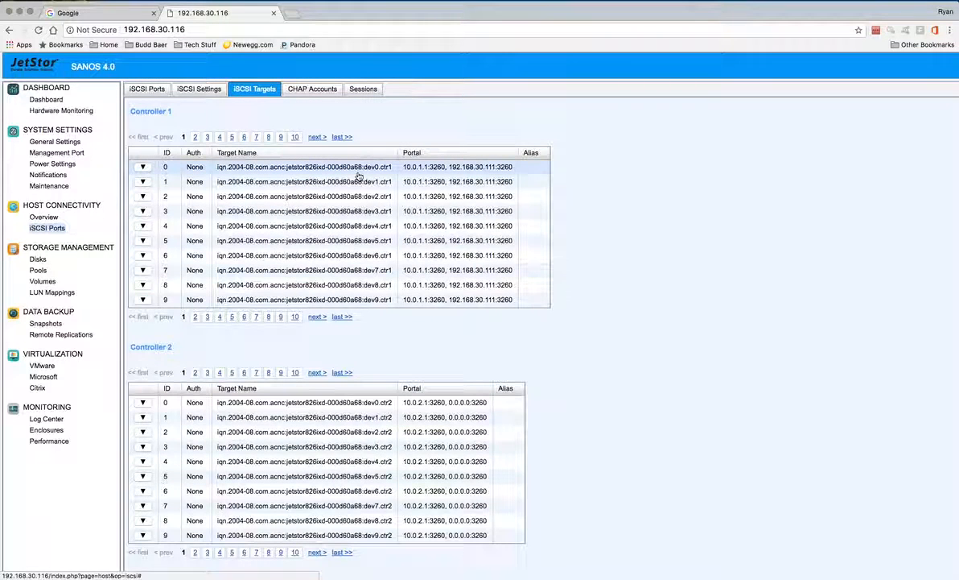
drag(394, 169, 217, 173)
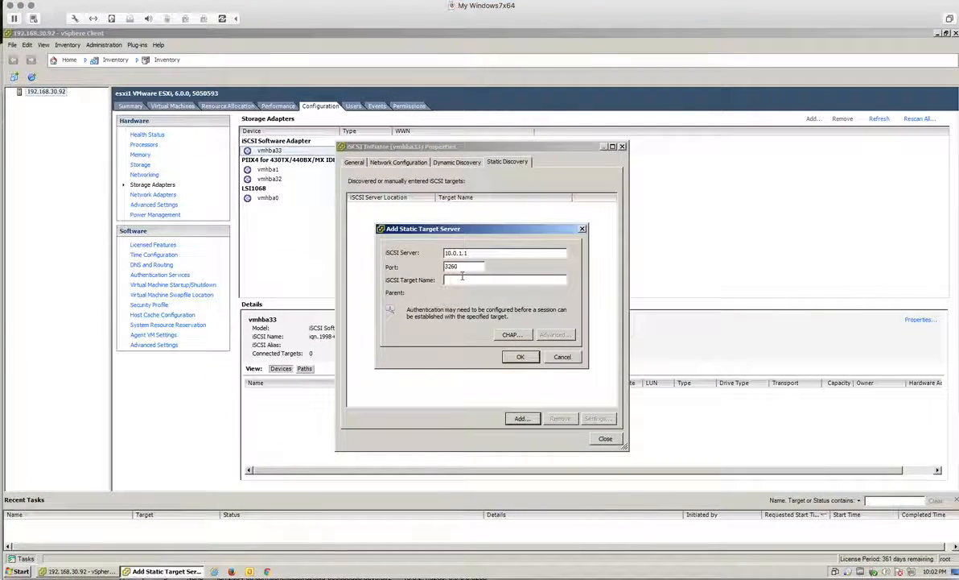
Step: Add target 10.0.1.1:3260 with the dev0.ctr1 name, begin 10.0.2.1, and select the dev0.ctr2 name
key(ctrl+v)
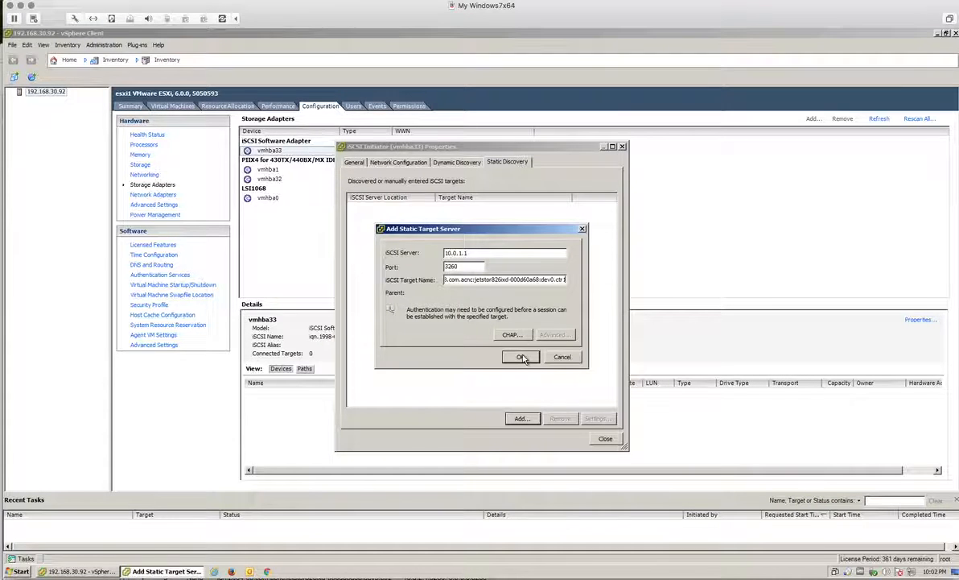
click(519, 357)
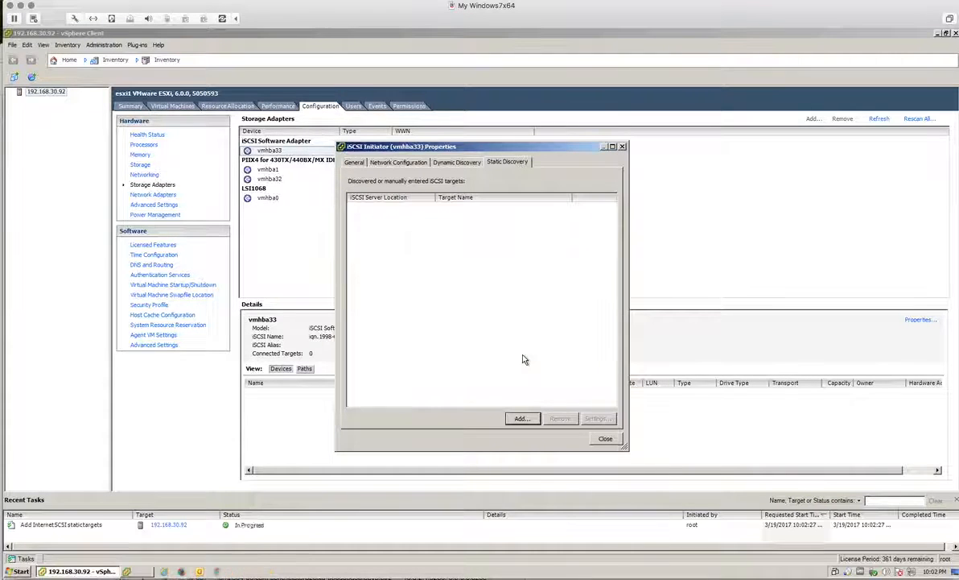
click(521, 418)
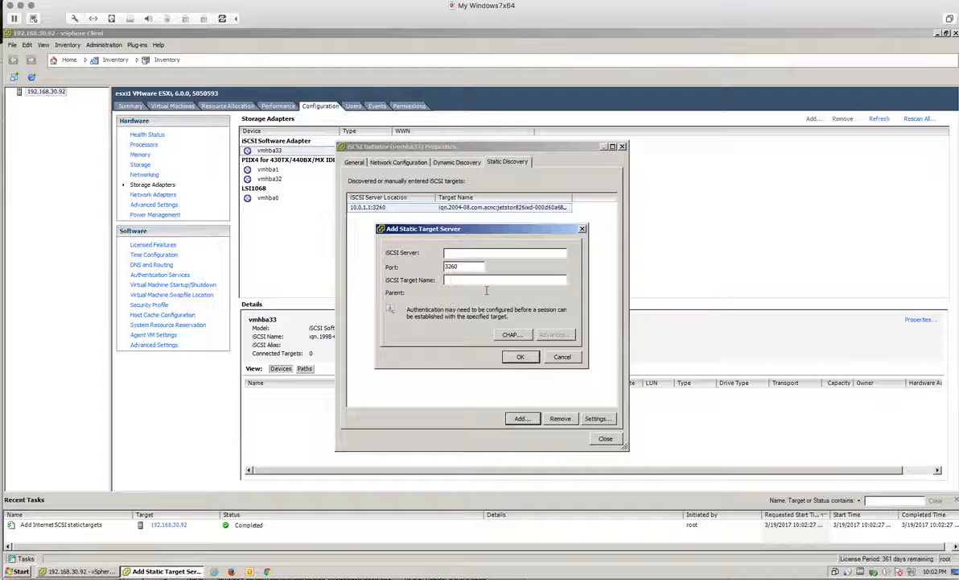
text(10.0.2.1)
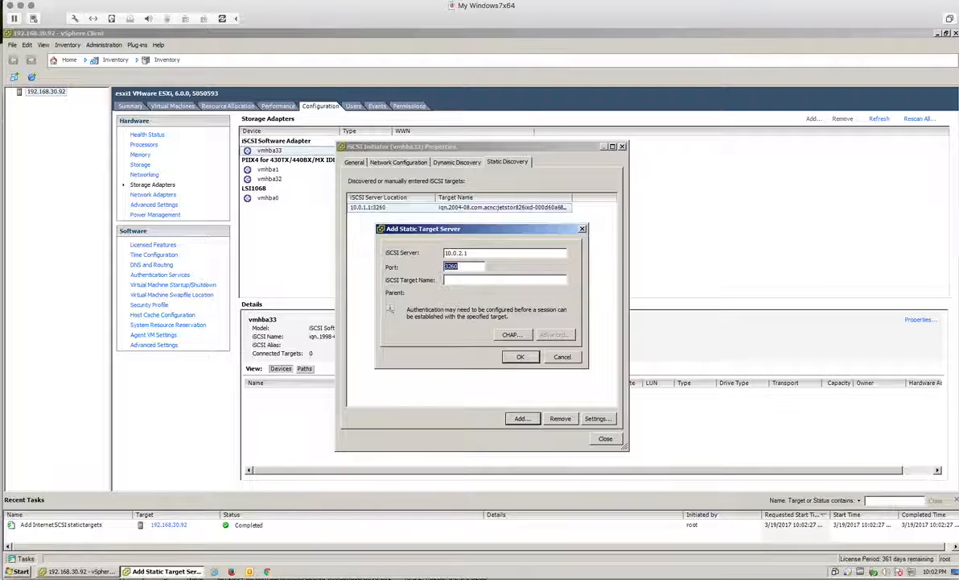
key(Tab)
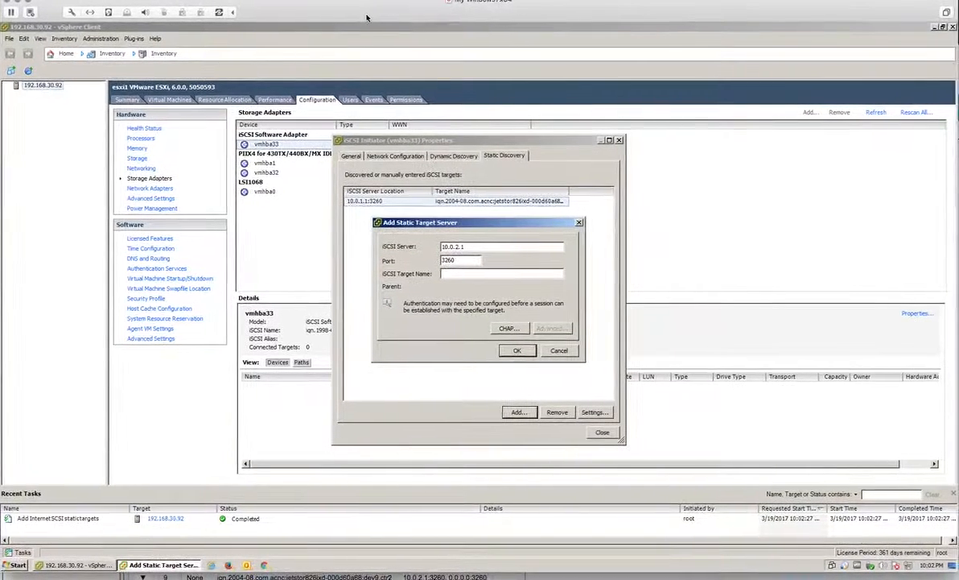
click(606, 577)
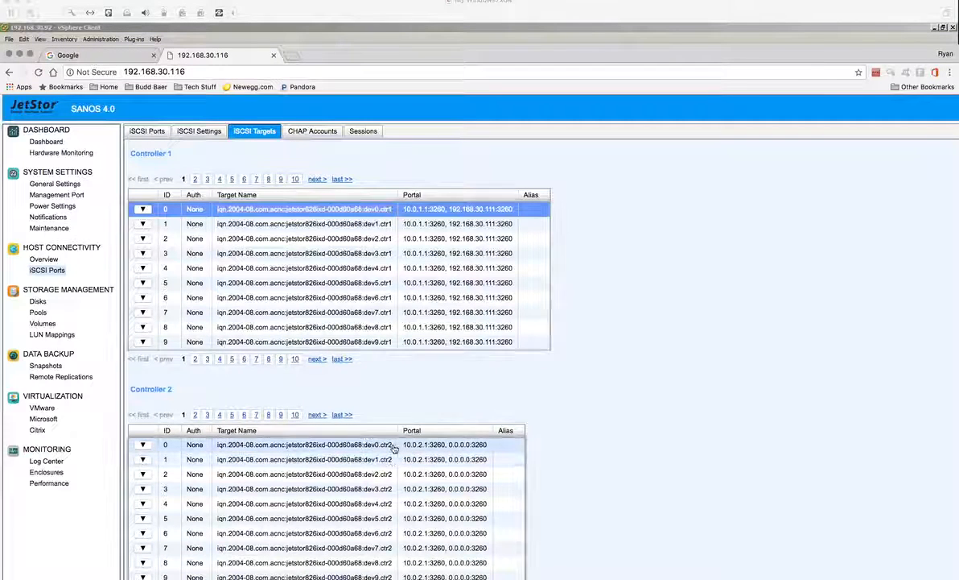
click(219, 445)
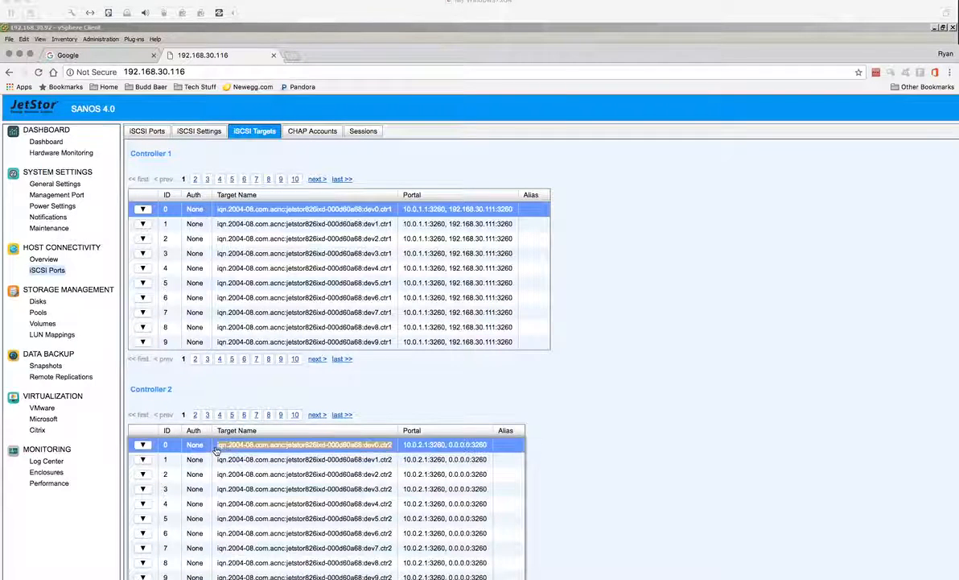
Step: Paste the dev0.ctr2 name to add target 10.0.2.1:3260, then close the iSCSI initiator properties
click(38, 24)
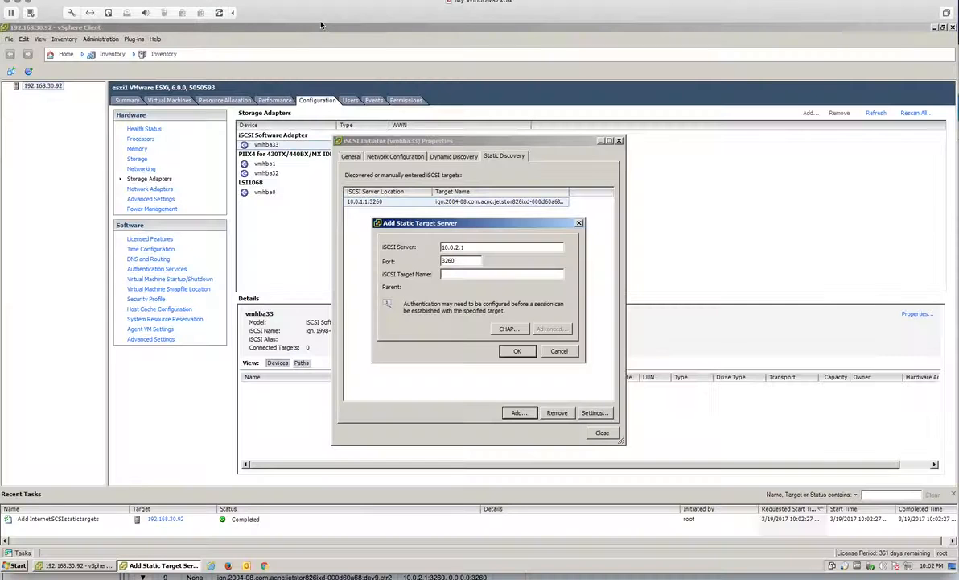
key(ctrl+v)
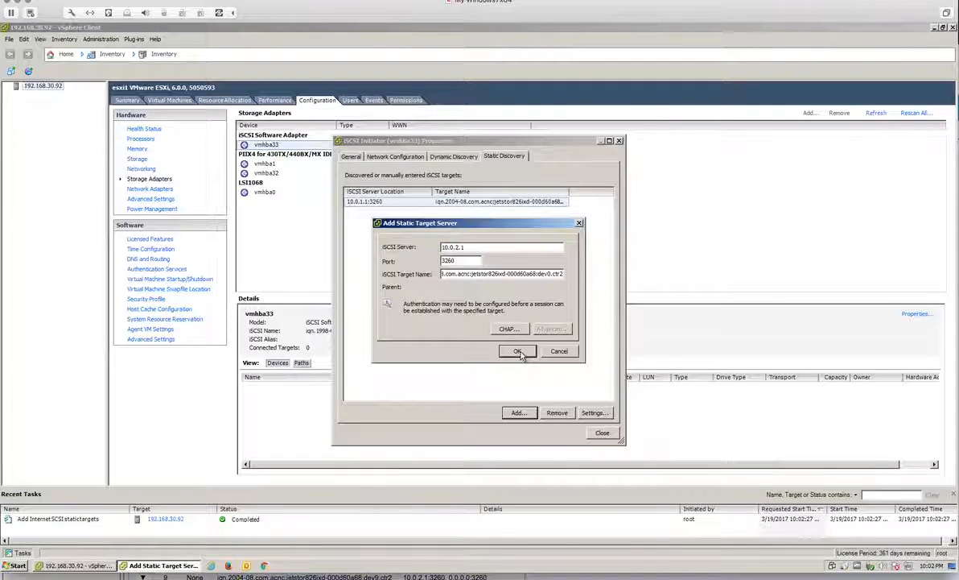
click(517, 352)
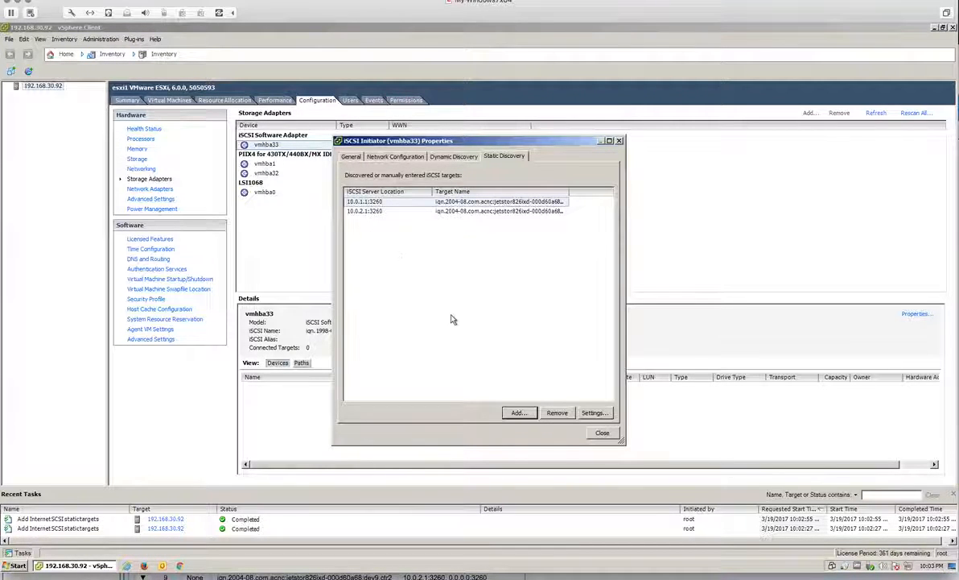
click(600, 434)
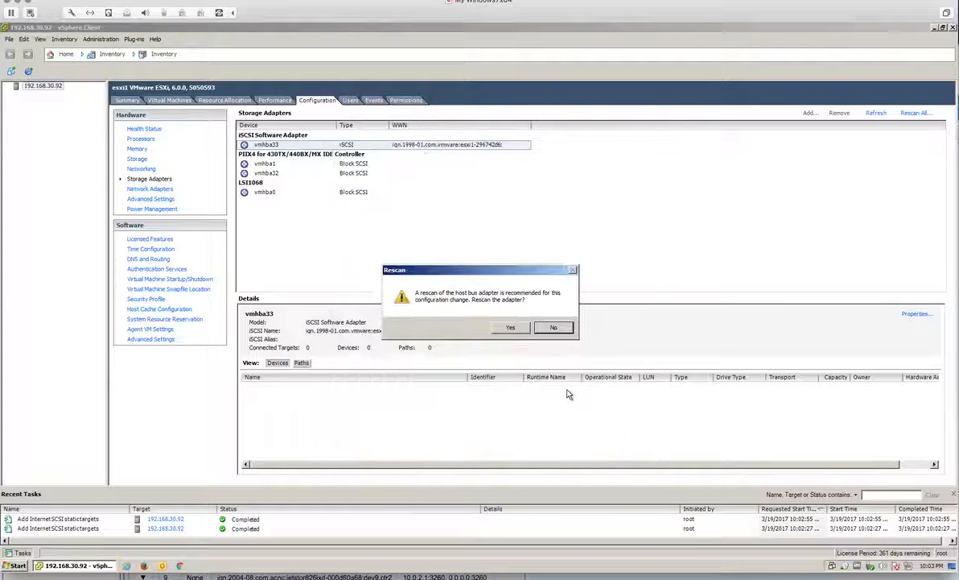
Step: Rescan vmhba33 and select the 100 GB ACNCorp iSCSI Disk in the Devices list
click(511, 328)
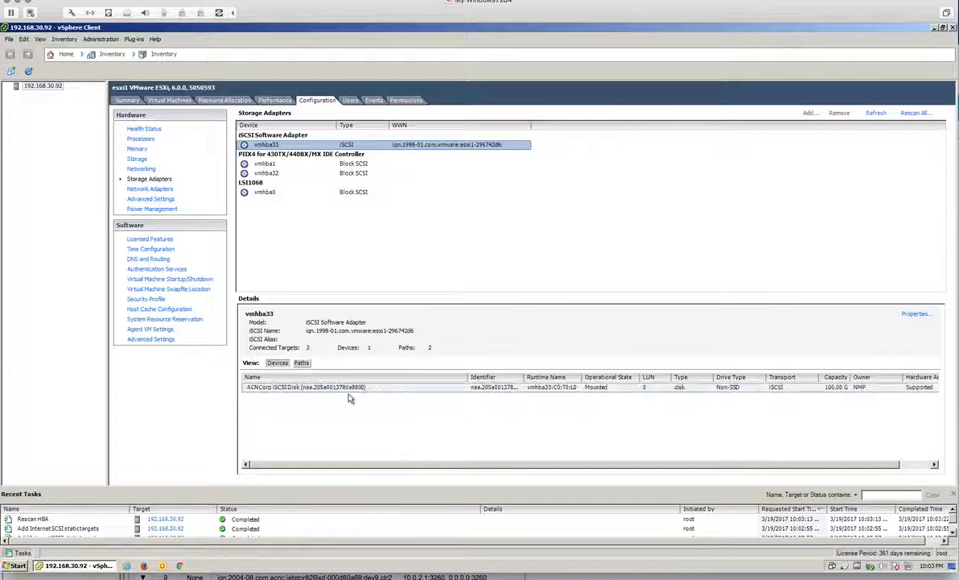
click(324, 390)
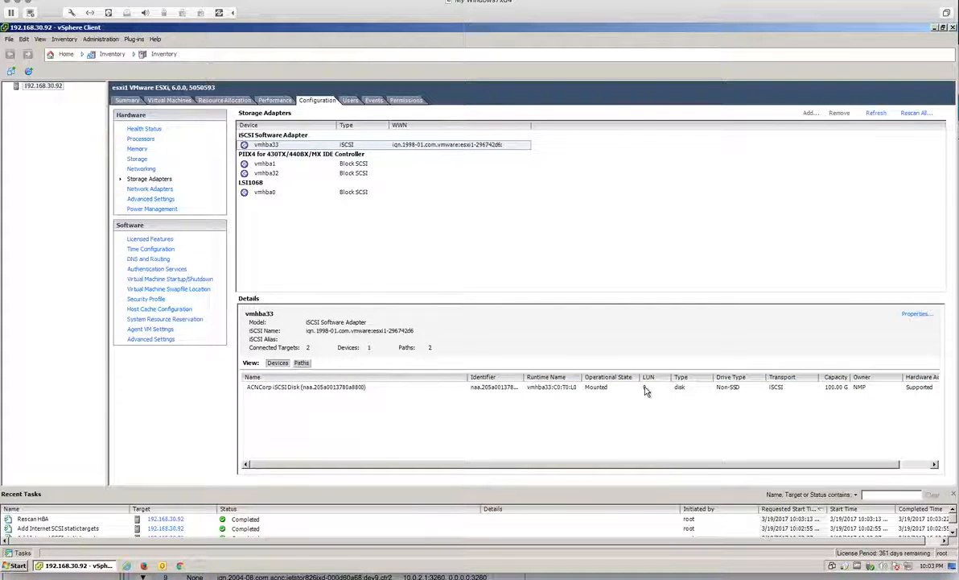
click(843, 389)
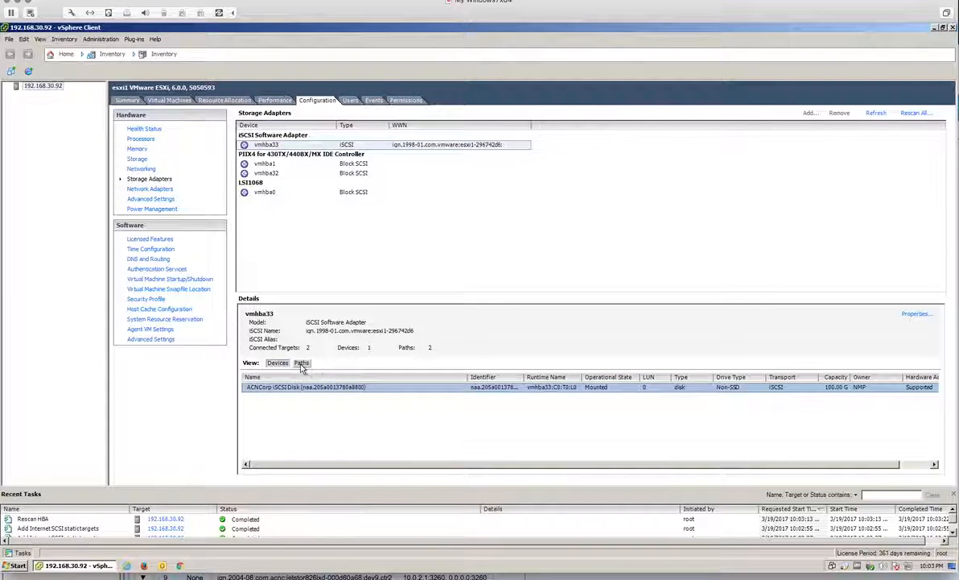
Step: Change the ACNCorp disk's path selection policy to Round Robin (VMware) and list its paths
right_click(304, 390)
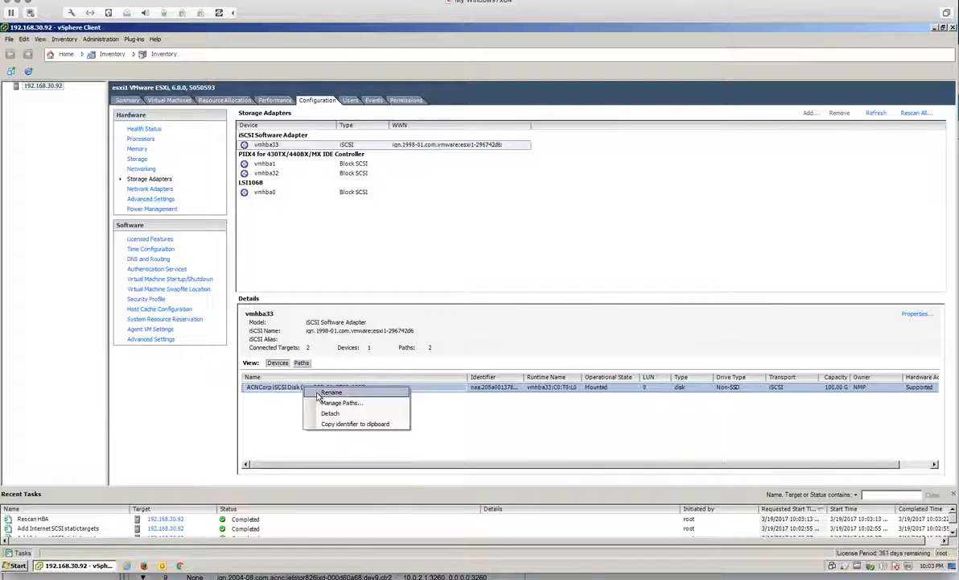
click(338, 404)
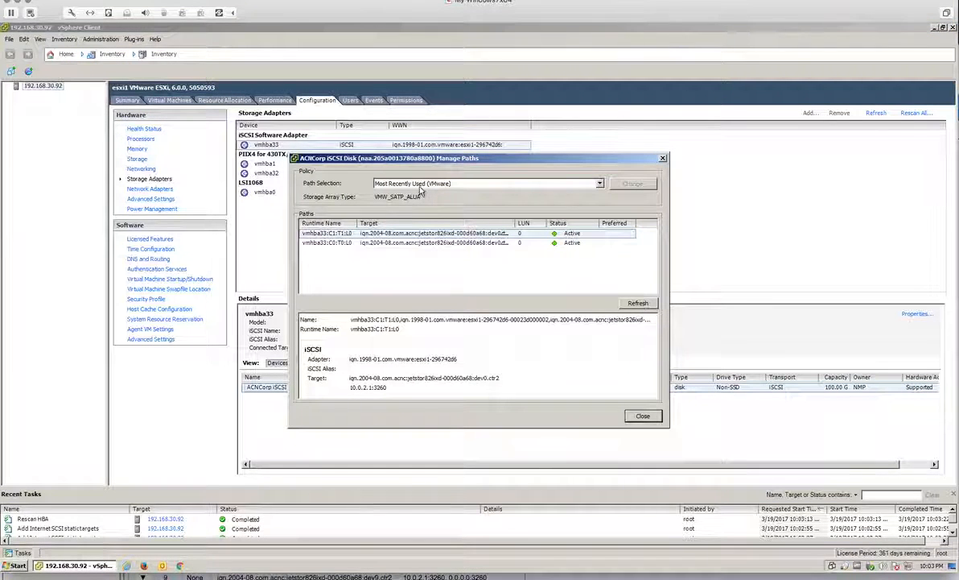
click(418, 185)
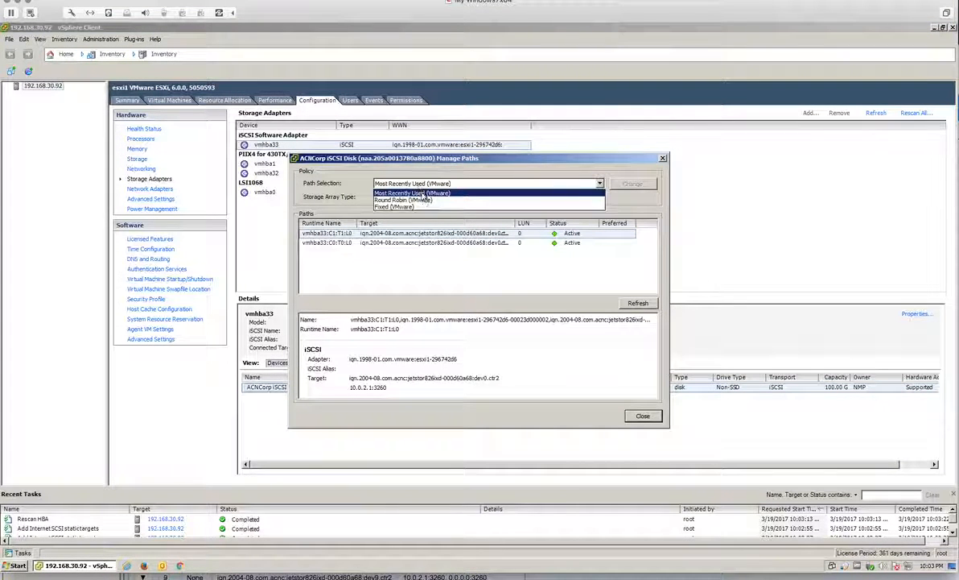
click(424, 204)
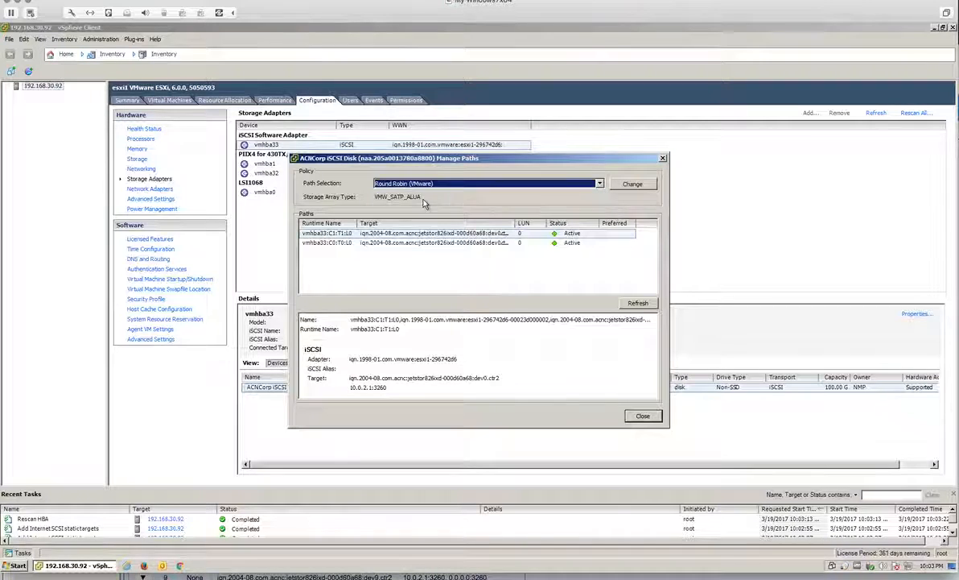
click(616, 184)
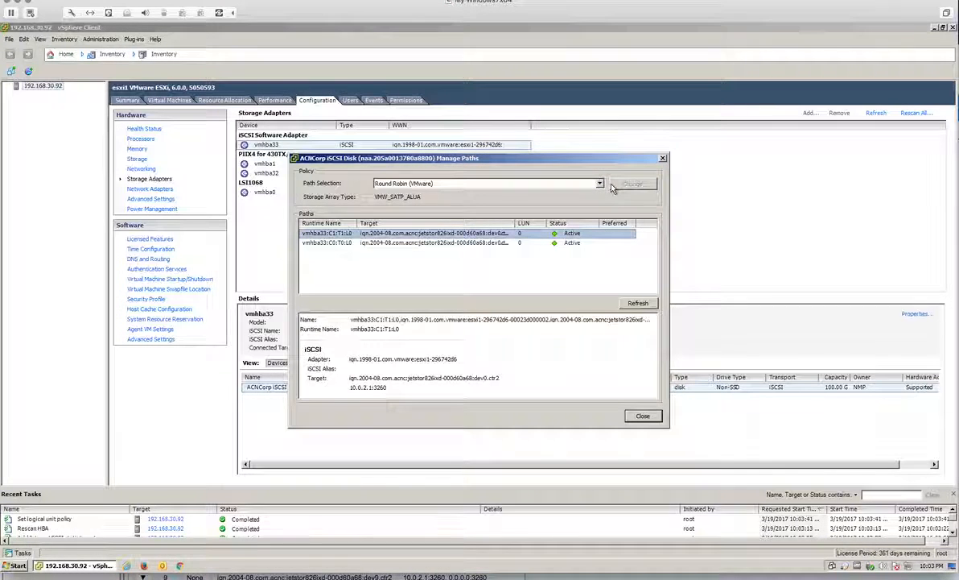
click(643, 416)
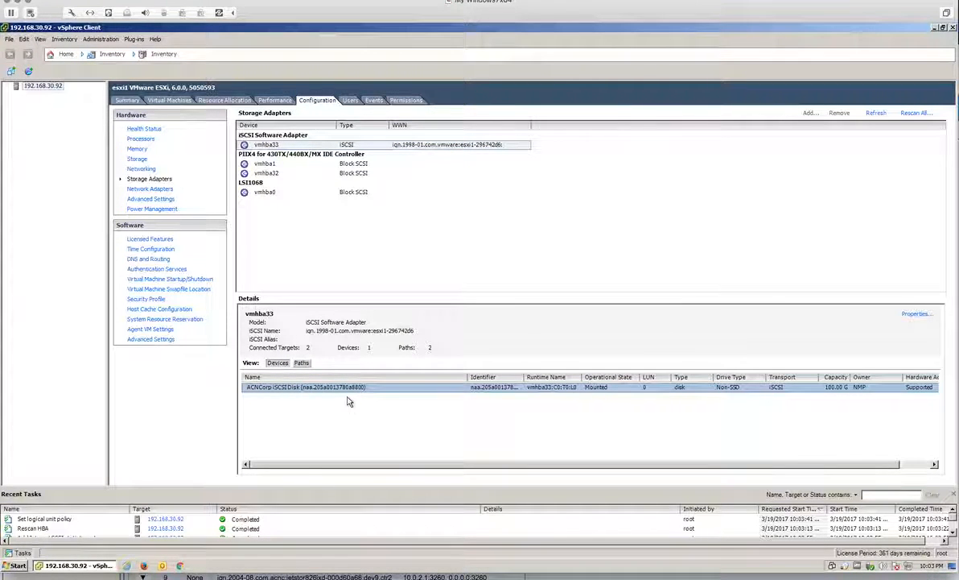
click(304, 363)
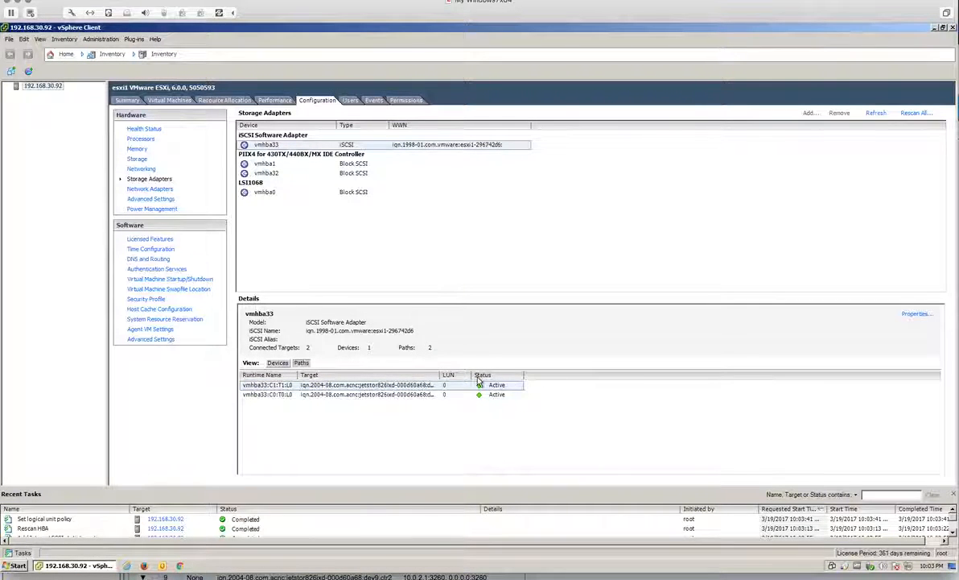
Step: Start a new Disk/LUN datastore on the 100 GB ACNCorp iSCSI disk, accepting the blank layout
click(142, 161)
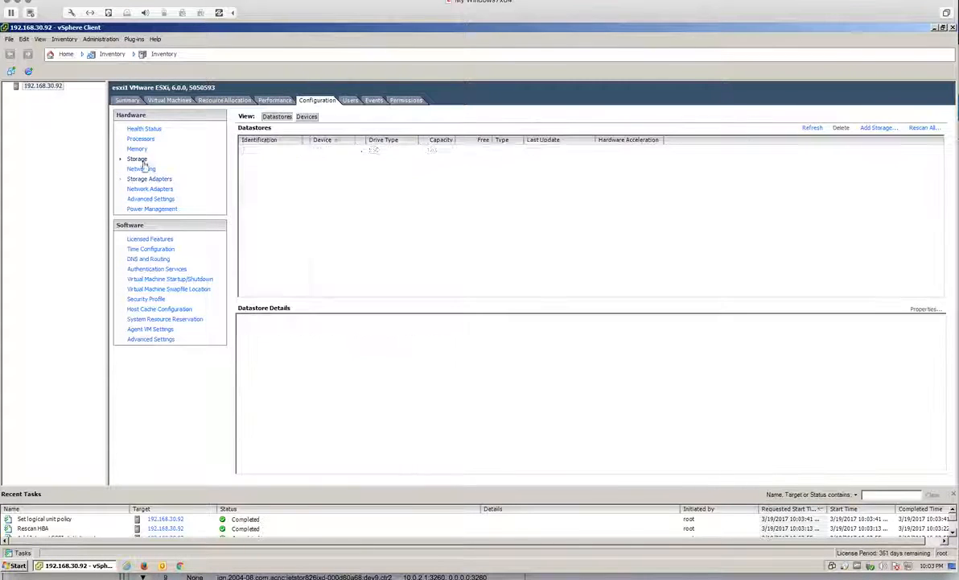
click(871, 130)
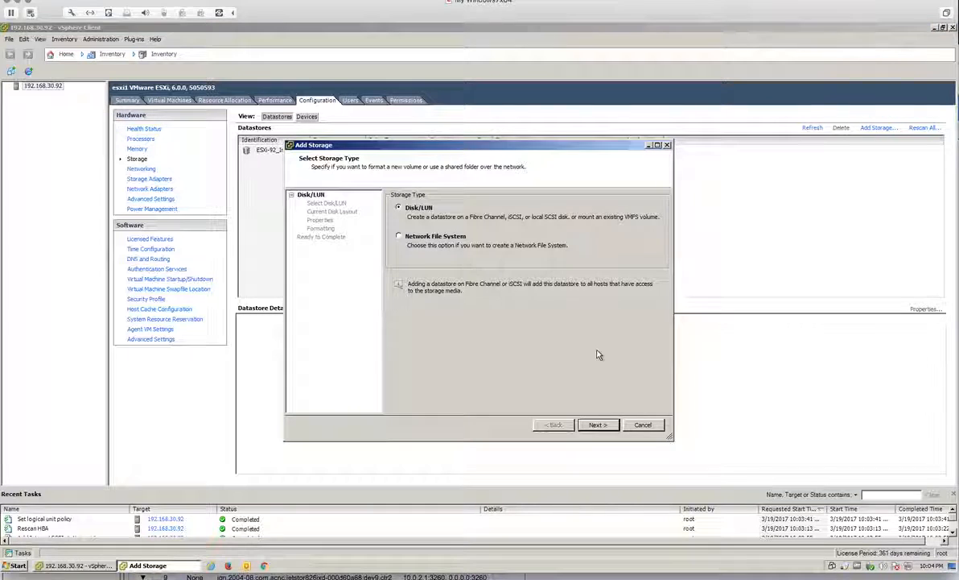
click(594, 425)
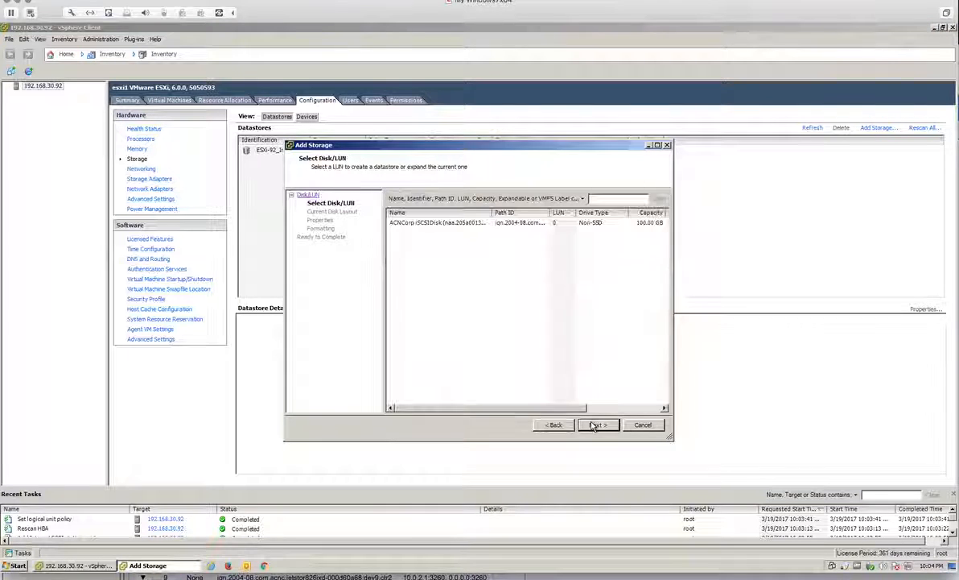
click(446, 228)
click(594, 424)
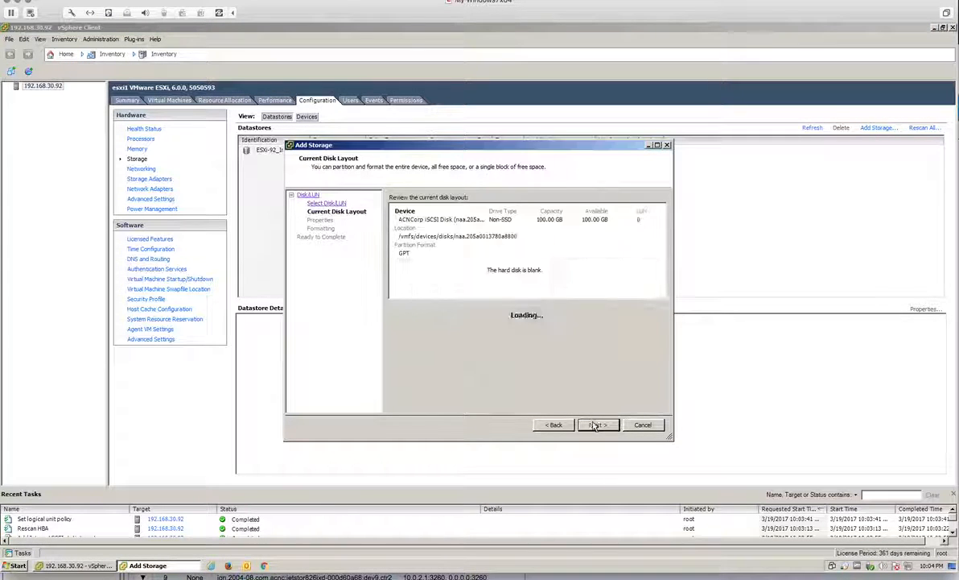
click(610, 429)
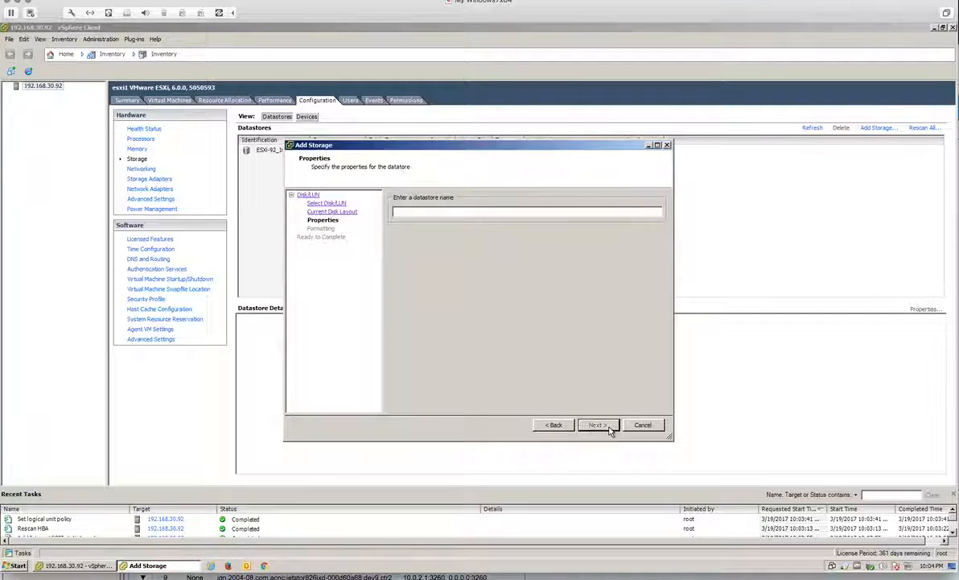
Step: Name the datastore JetStor-V0 and finish it with the default formatting
text(JetSt)
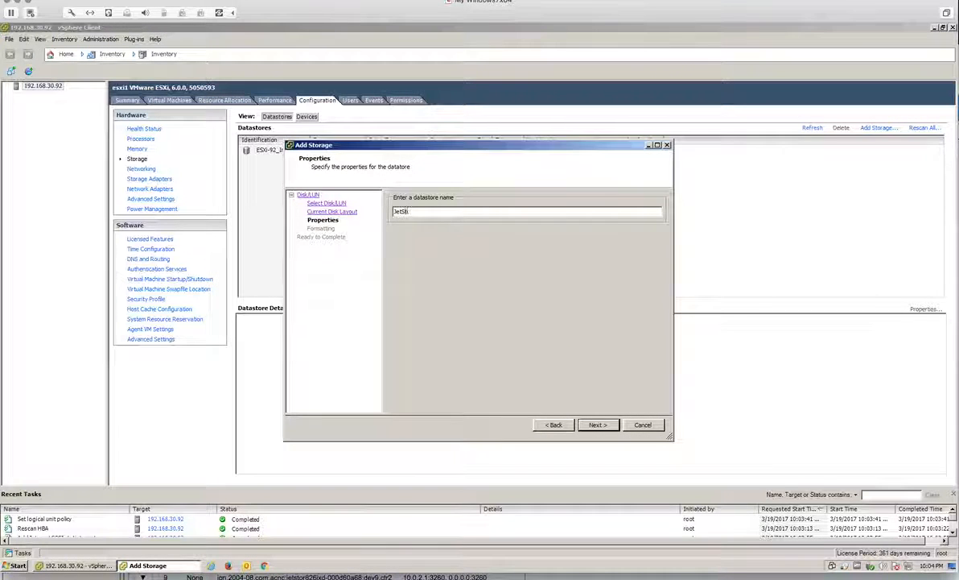
text(or-V0)
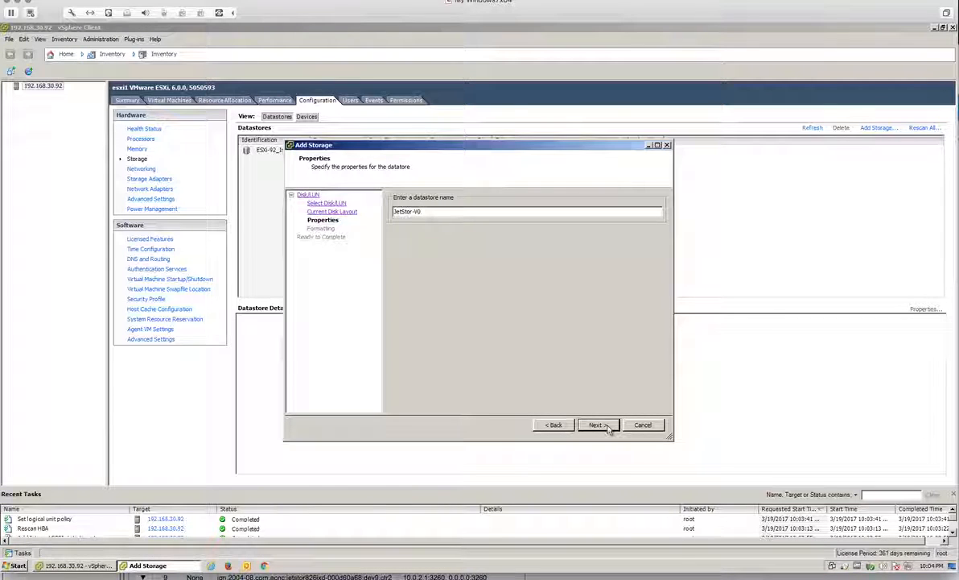
click(607, 429)
click(607, 429)
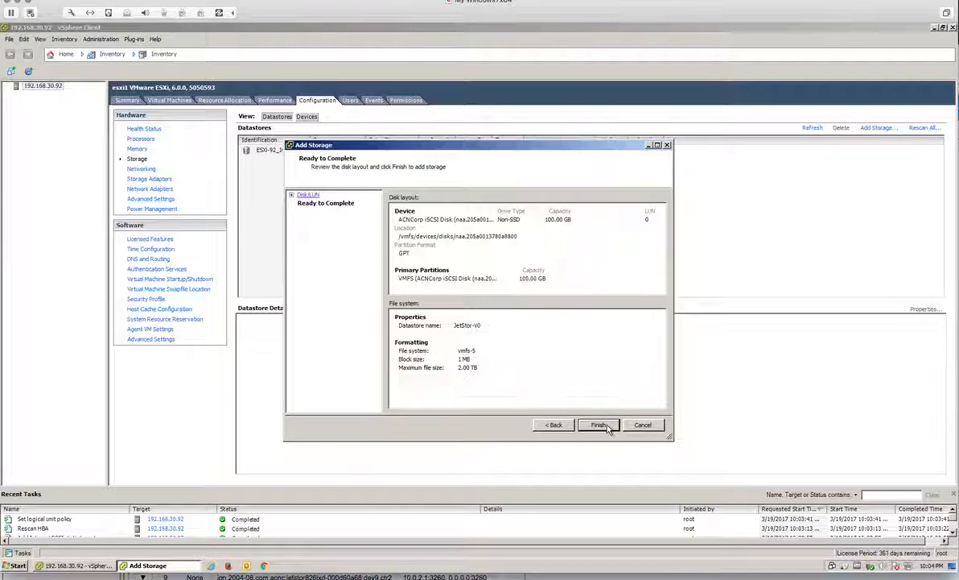
click(608, 429)
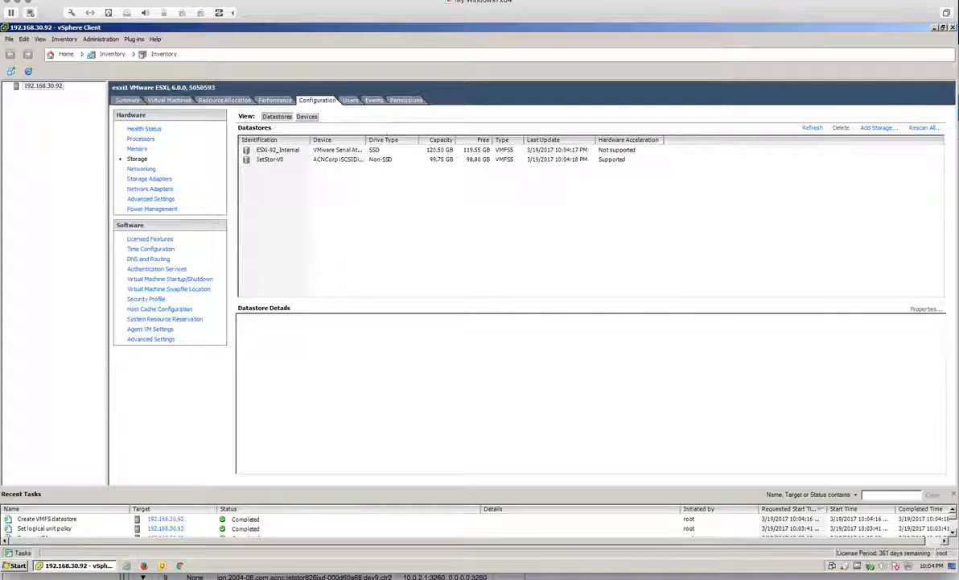
click(143, 0)
click(143, 0)
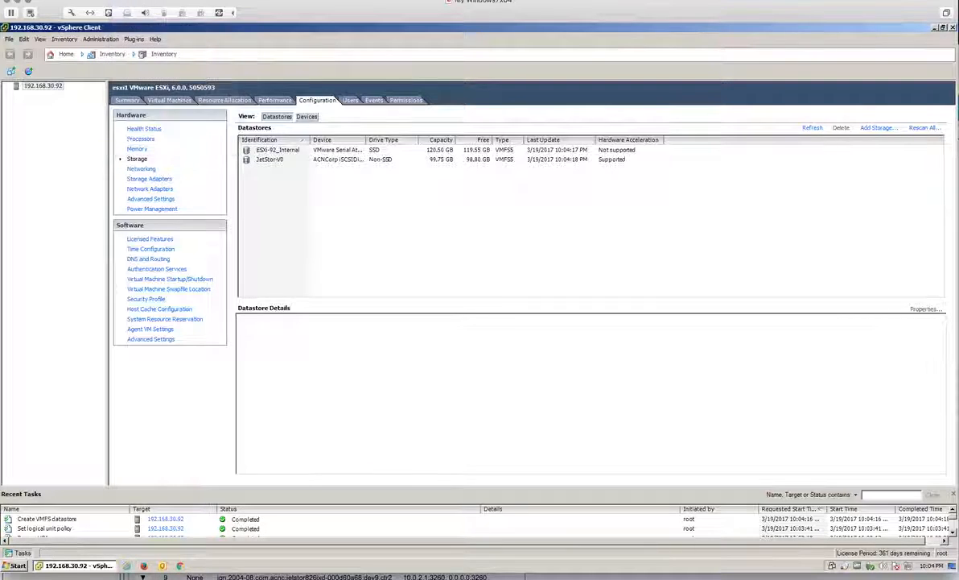